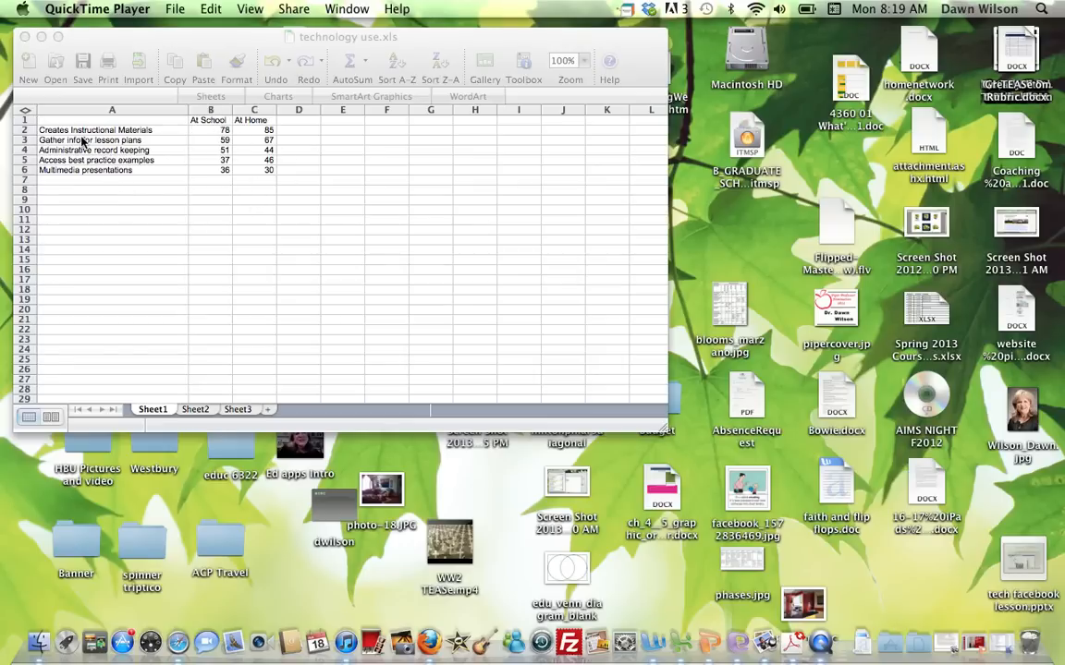
- Insert a Clustered Bar chart from the technology use data in A1:C6, including the row and column labels
left_click(40, 118)
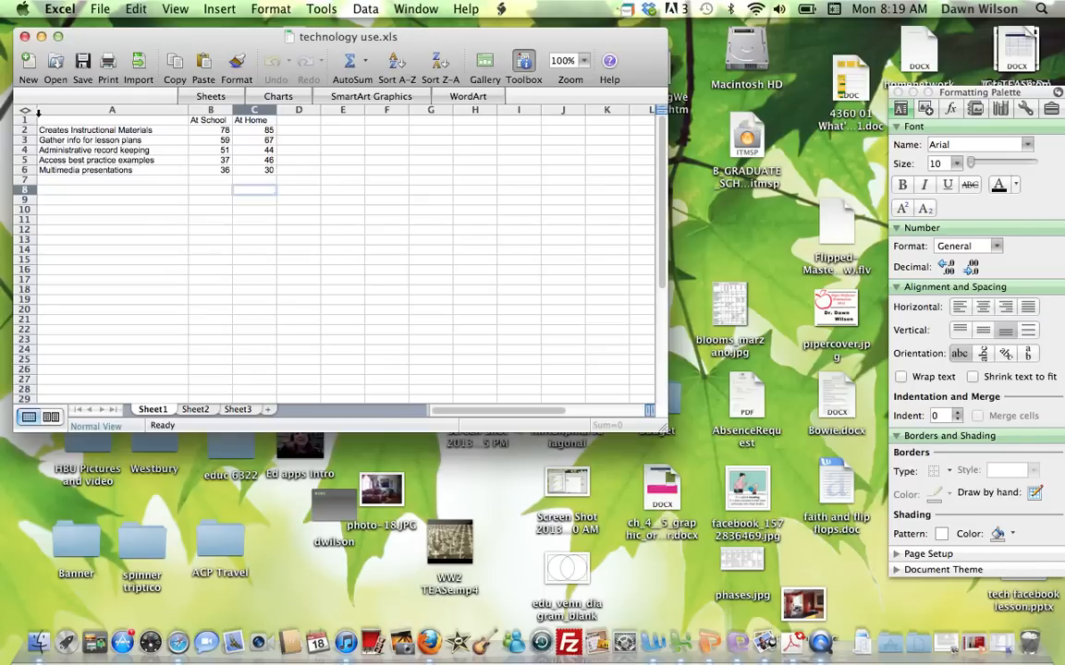
left_click(38, 111)
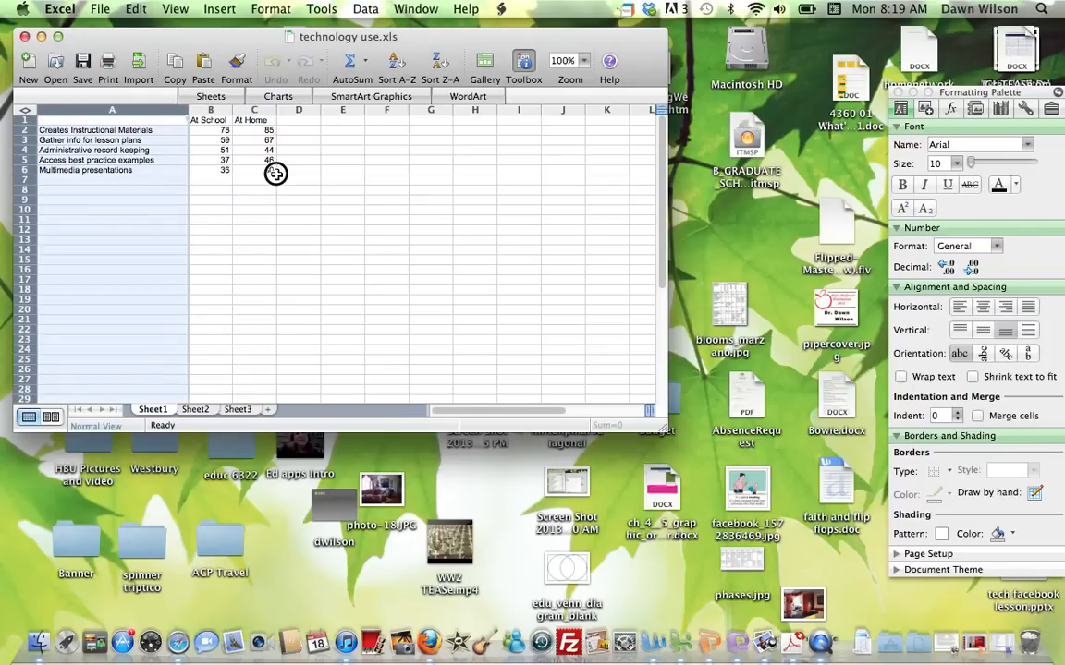
left_click_drag(269, 170, 78, 123)
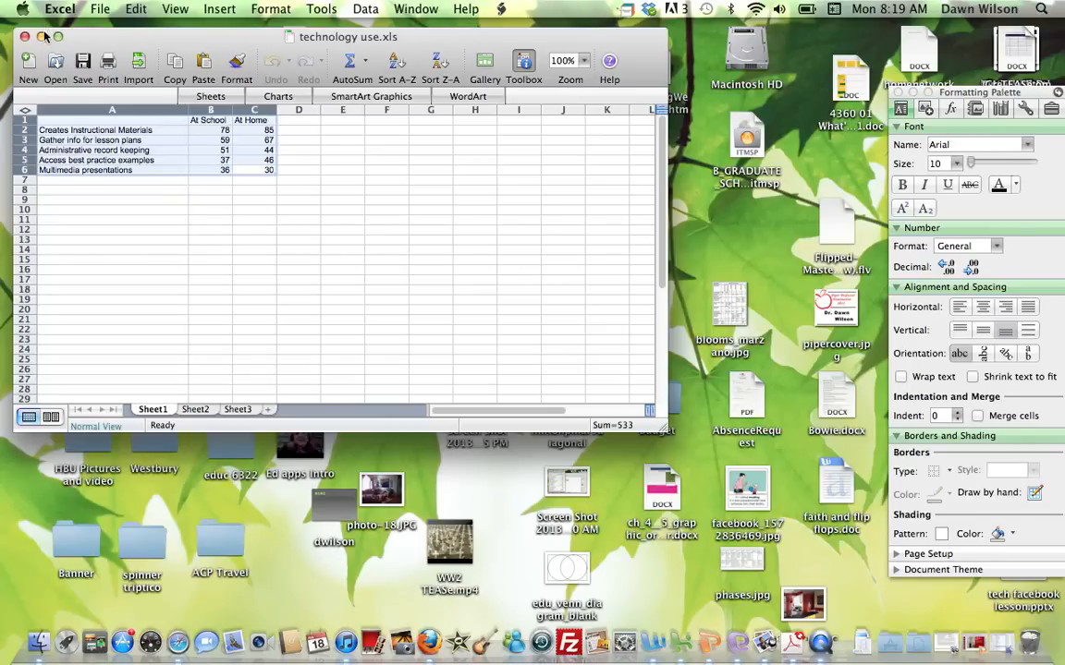
left_click(220, 11)
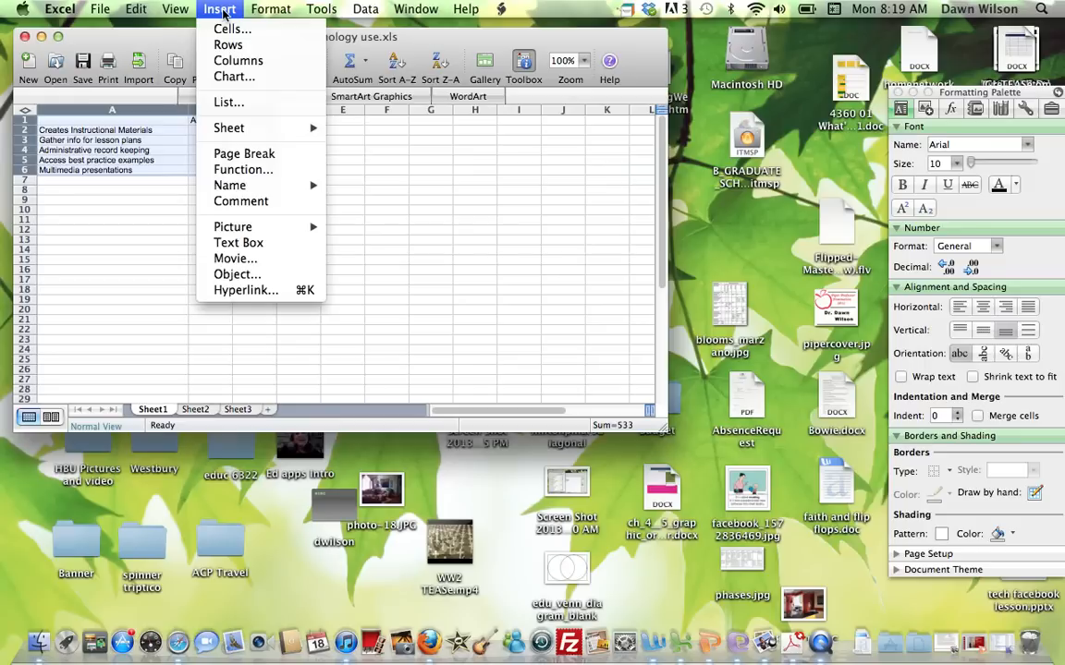
left_click(229, 76)
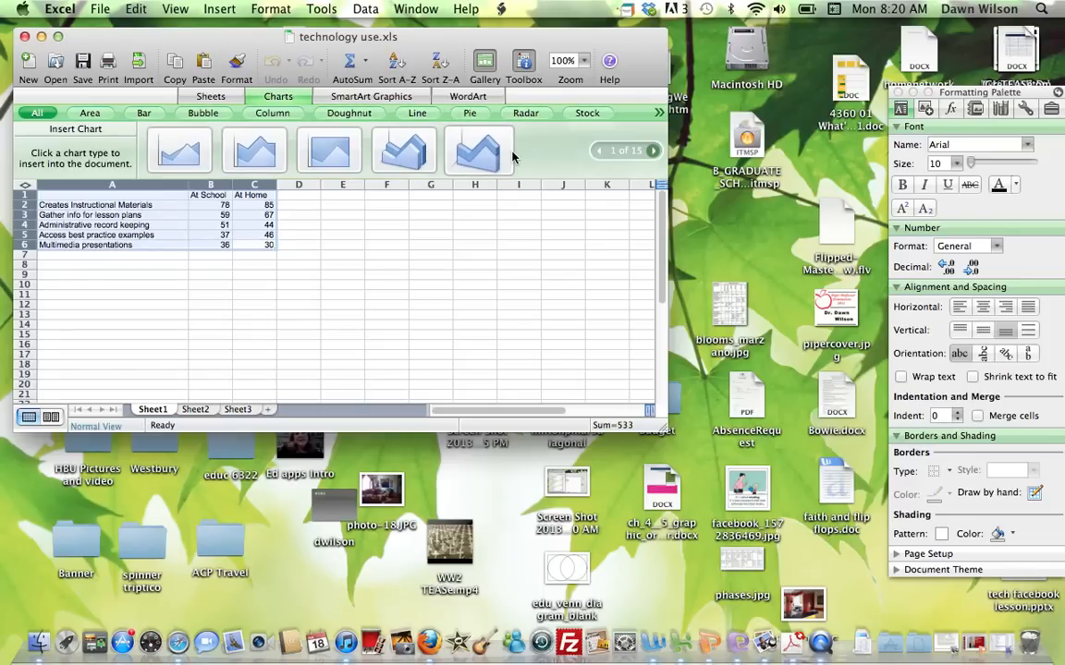
left_click(146, 113)
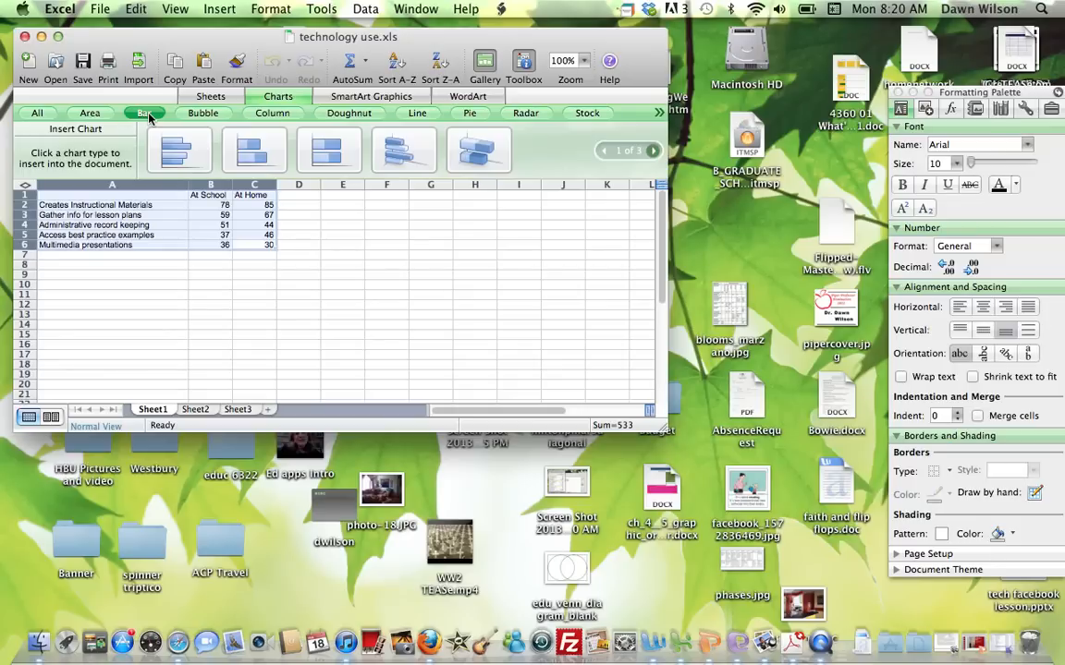
left_click(185, 163)
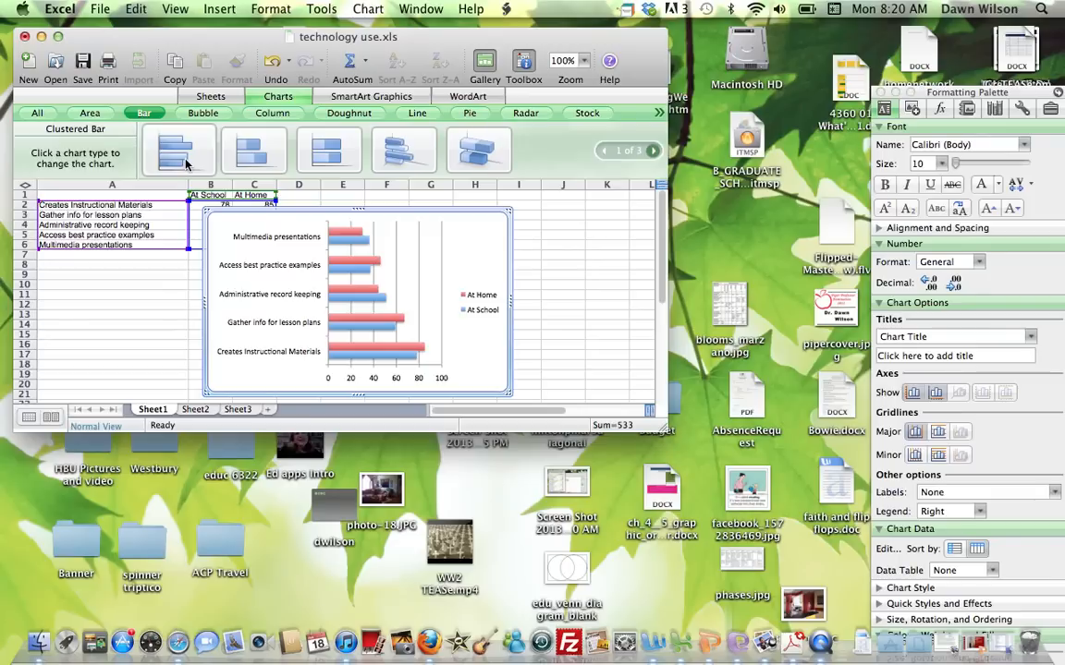
- Fill the chart's At Home data series with a solid dark orange theme color
mouse_move(352, 241)
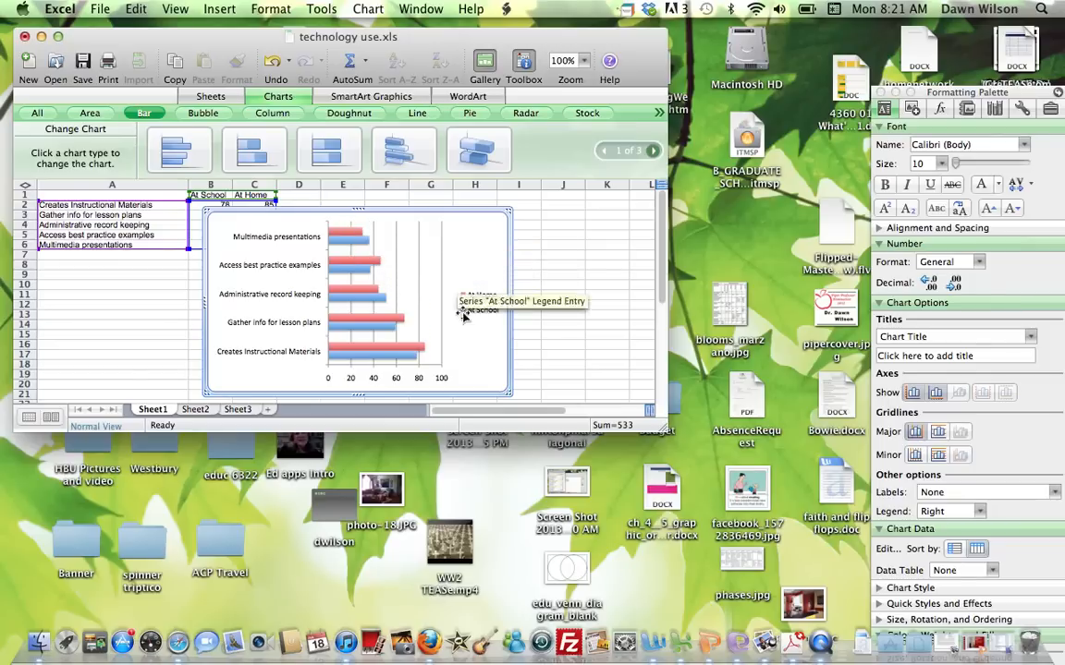
mouse_move(358, 265)
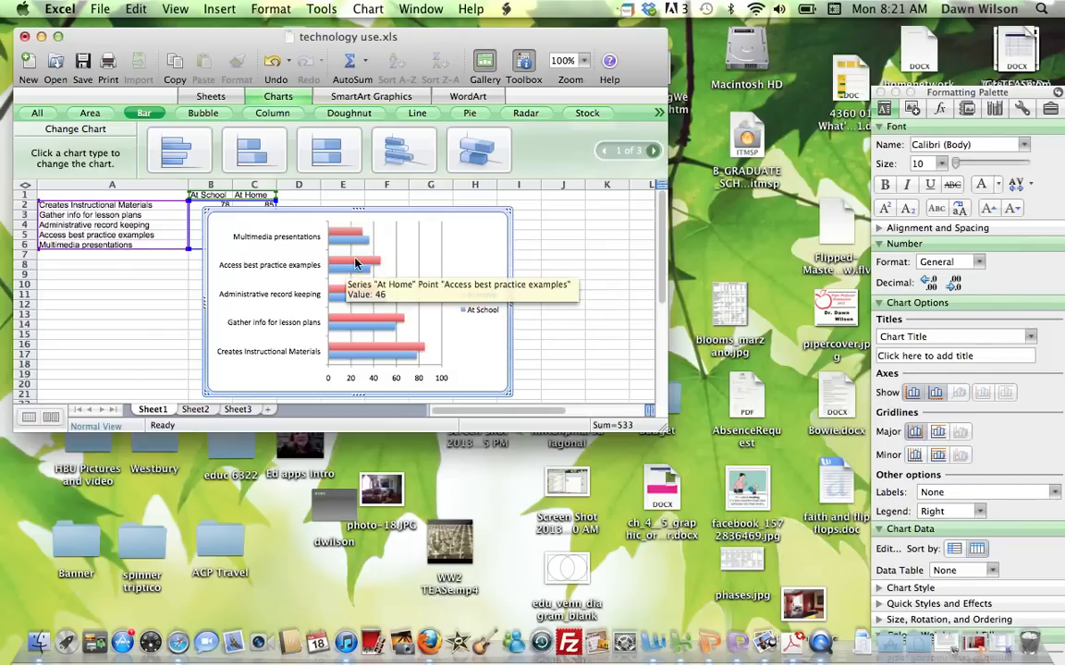
left_click(358, 265)
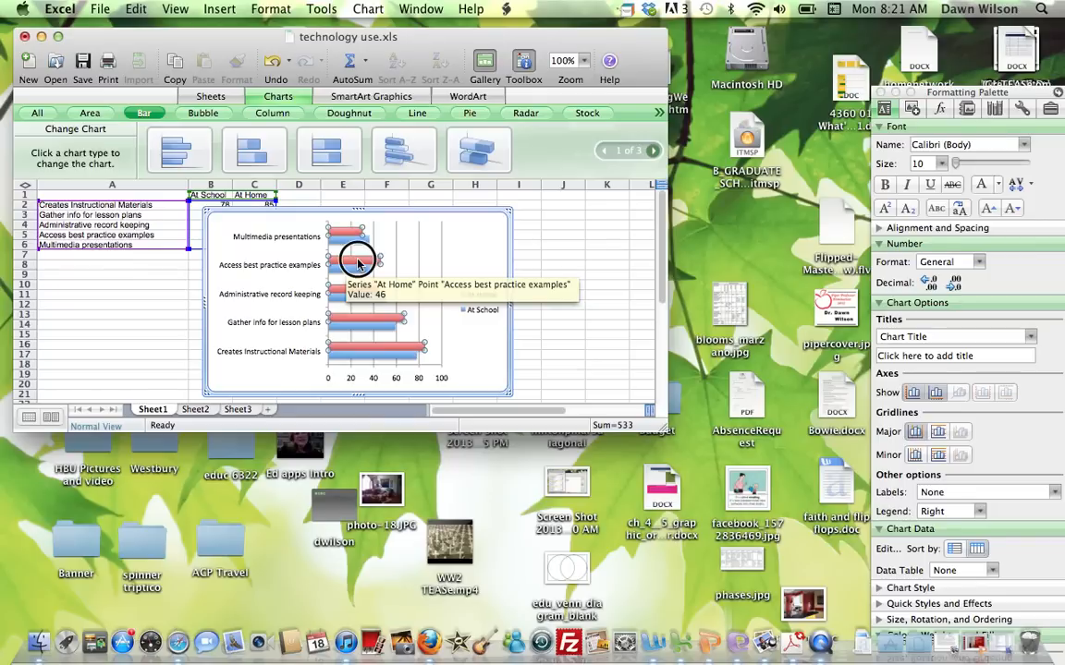
double_click(358, 265)
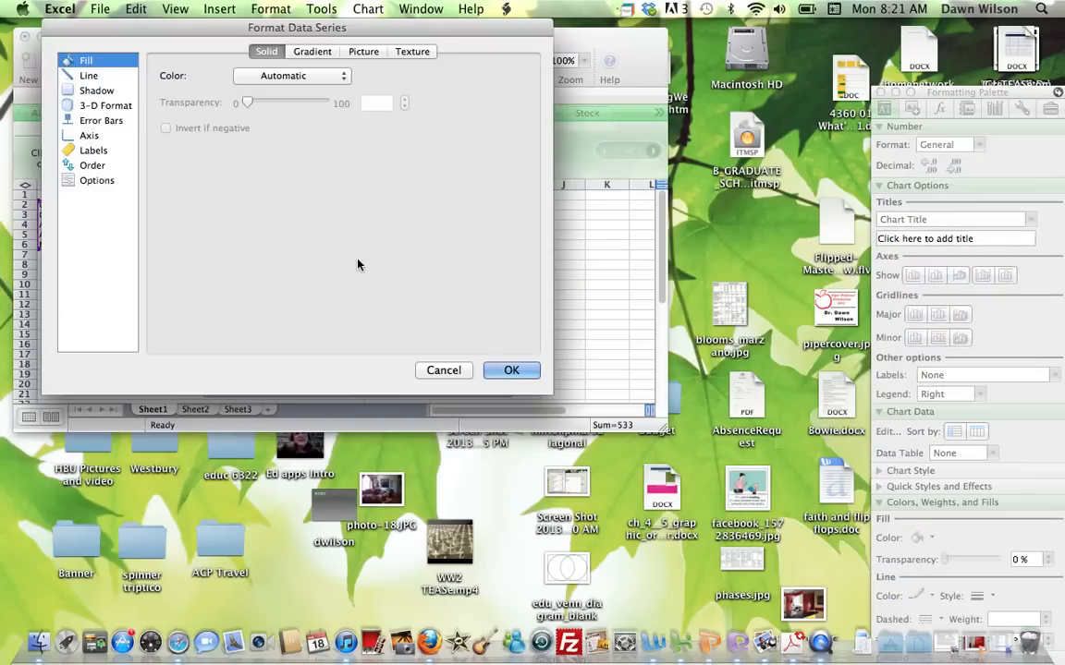
left_click(300, 76)
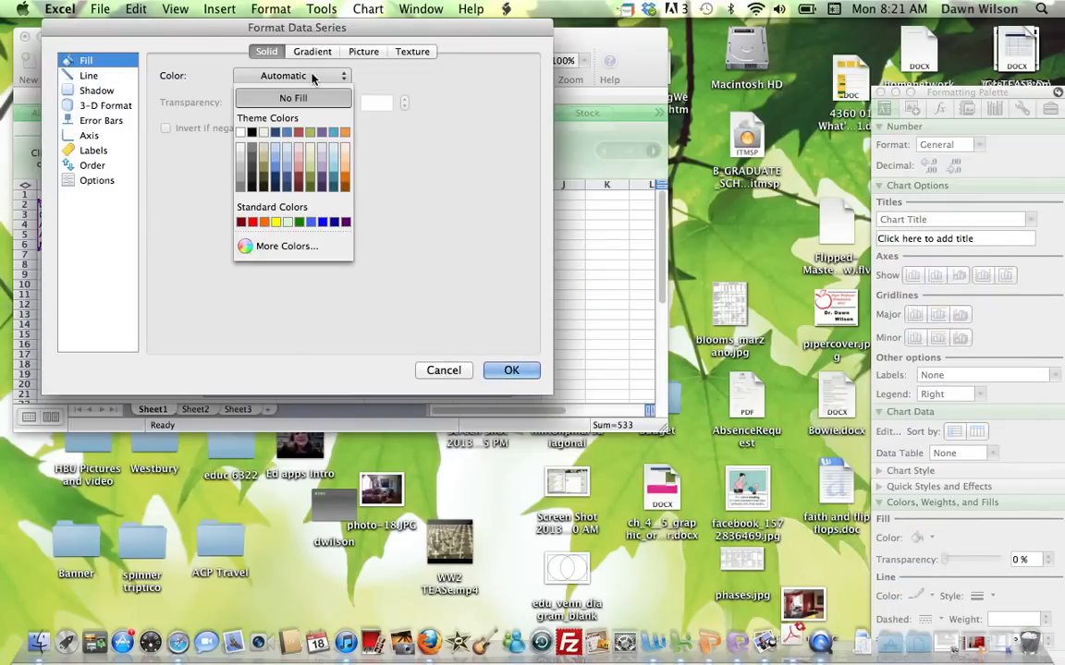
left_click(345, 175)
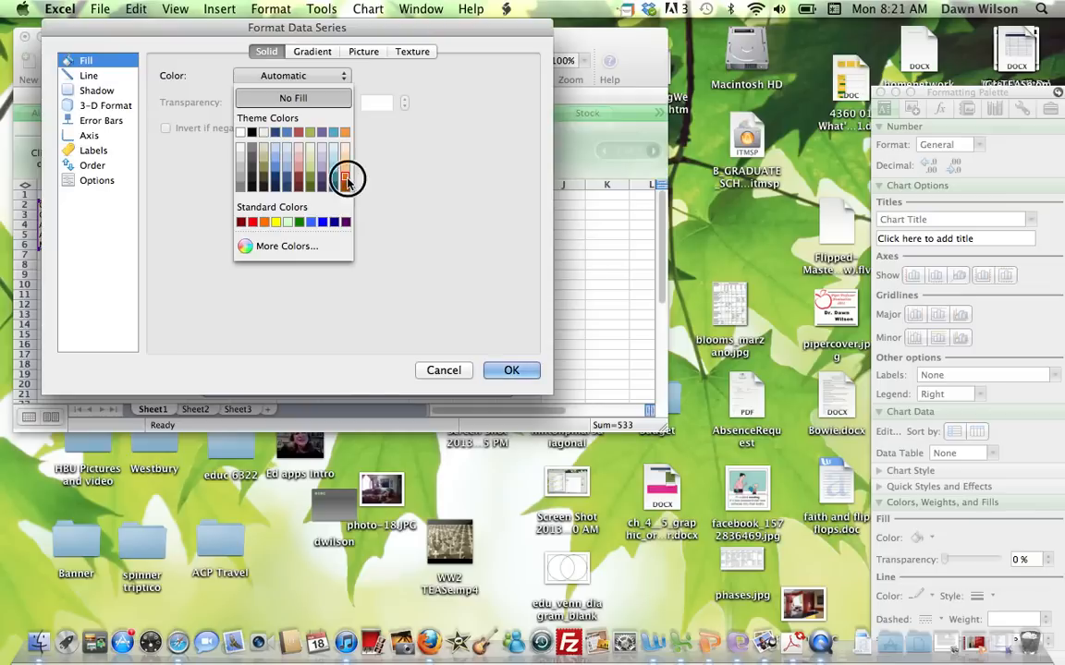
left_click(511, 371)
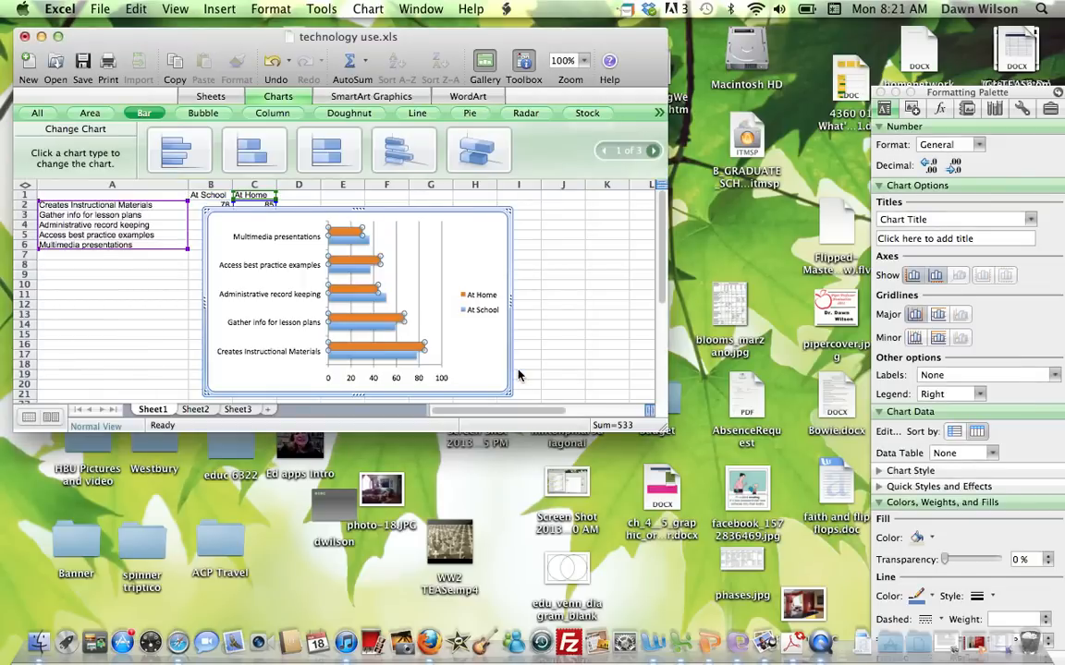
- Set the font of the chart's vertical category axis labels to Abadi MT Condensed Extra Bold
left_click(274, 239)
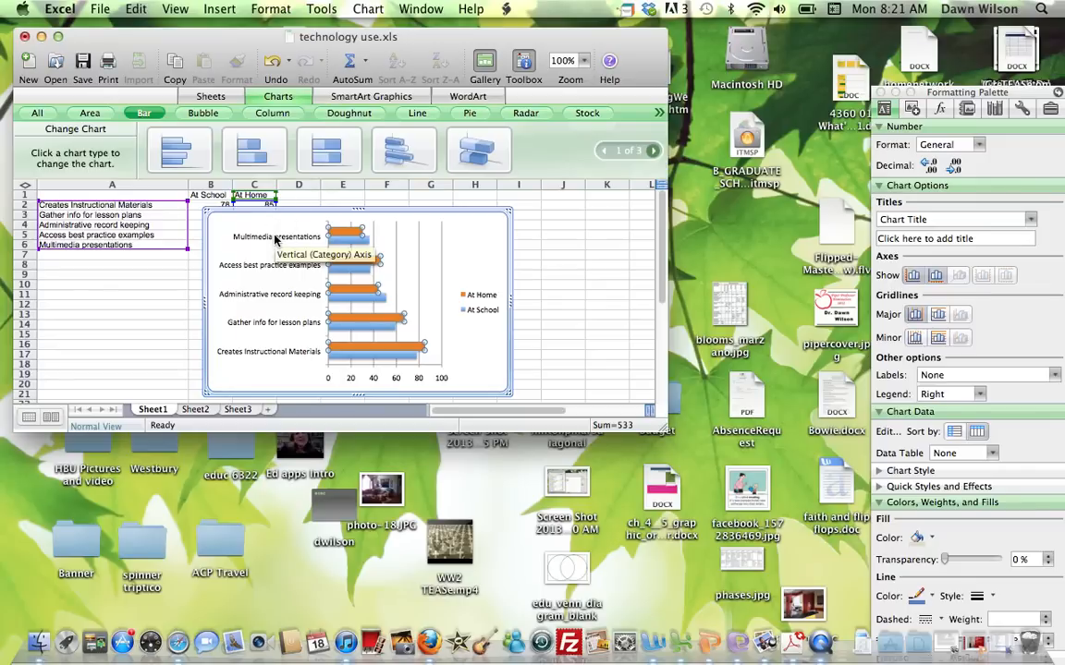
left_click(274, 240)
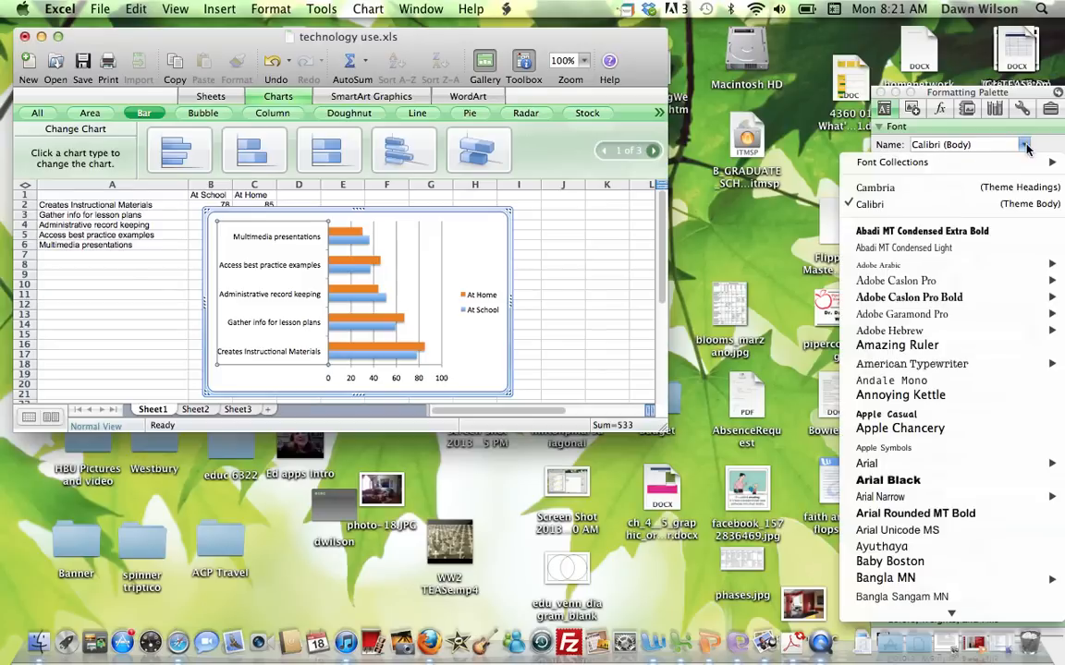
left_click(902, 231)
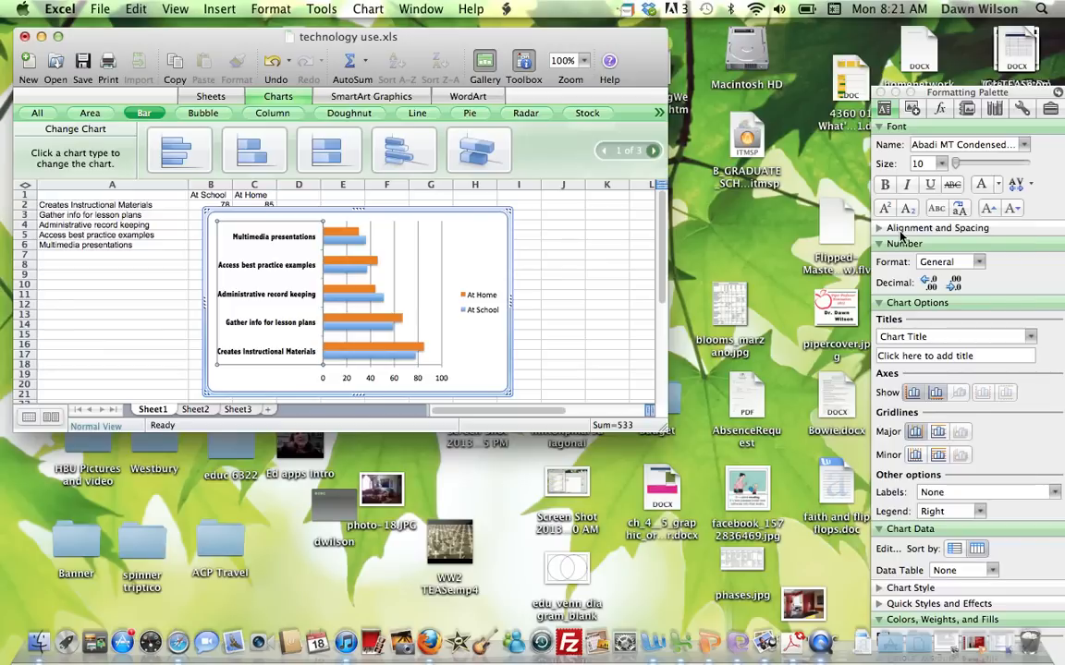
left_click(901, 231)
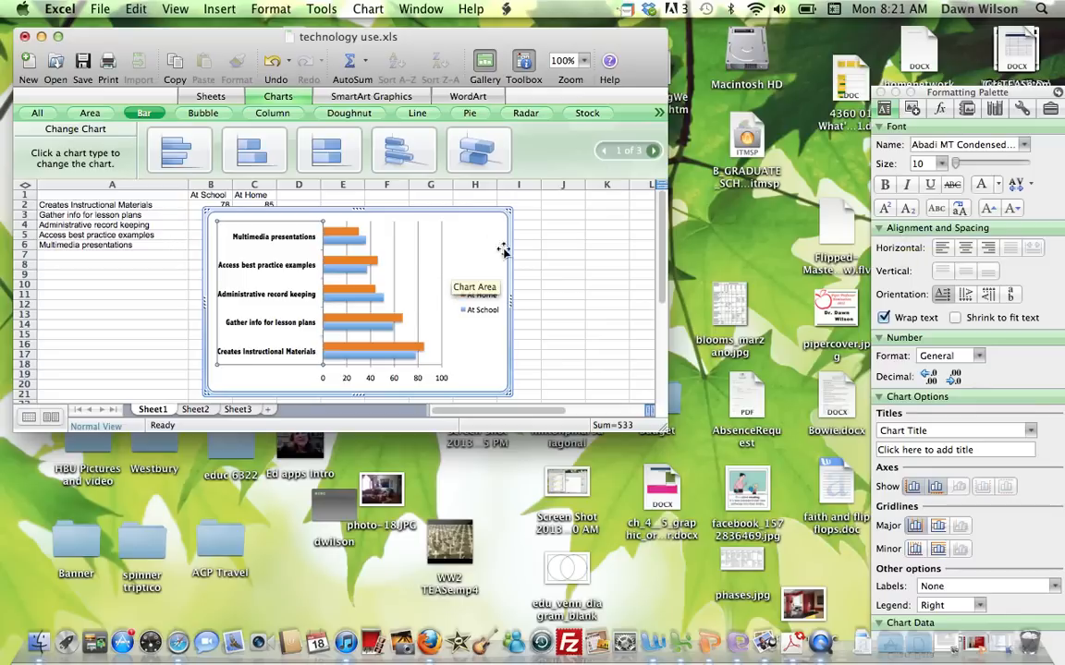
left_click(410, 375)
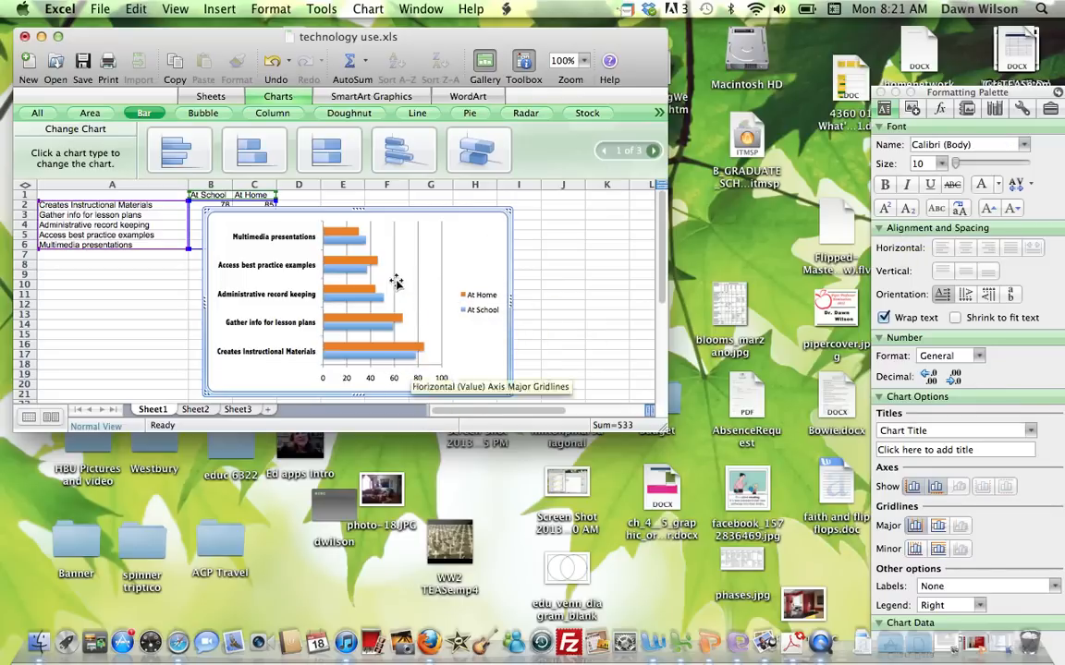
- Add the chart title "Where and How do Teachers use Technology?"
left_click(222, 12)
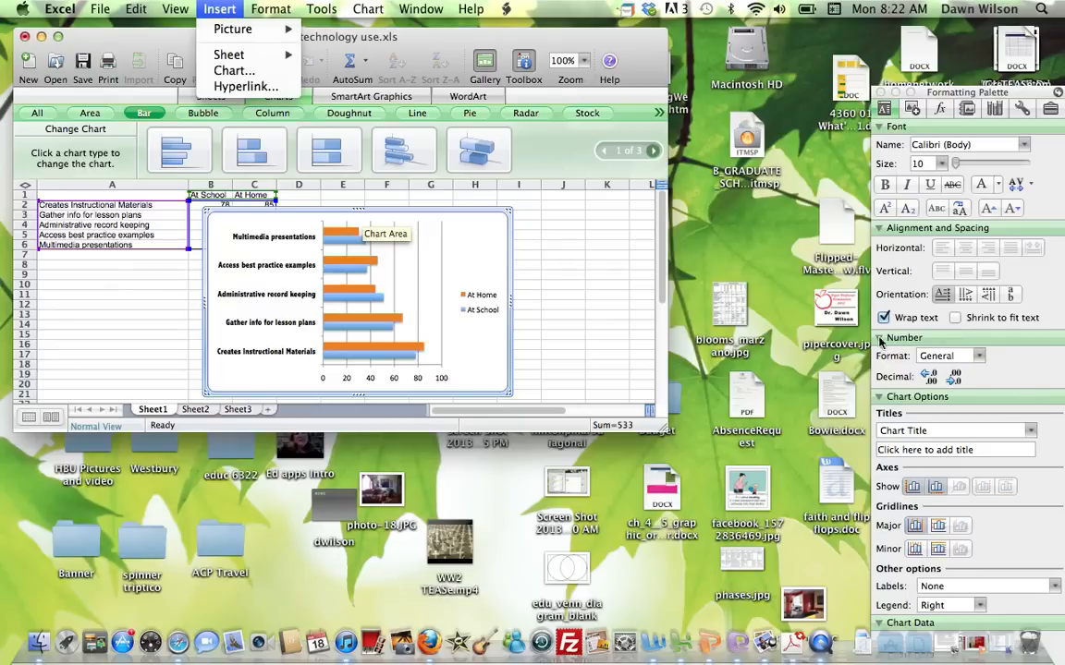
left_click(961, 395)
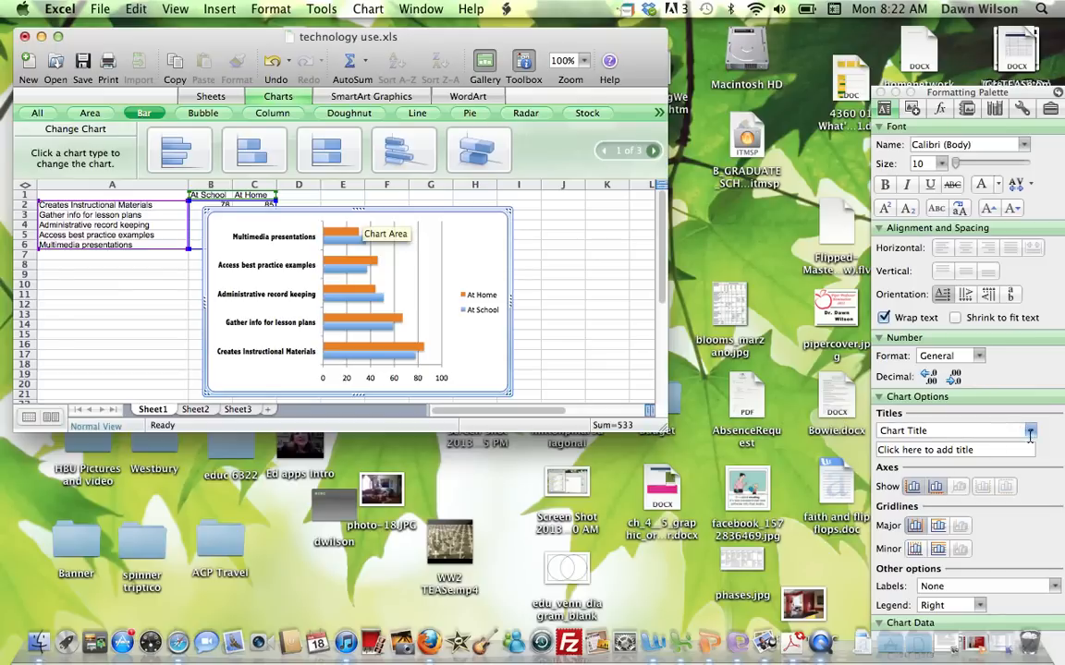
left_click(991, 449)
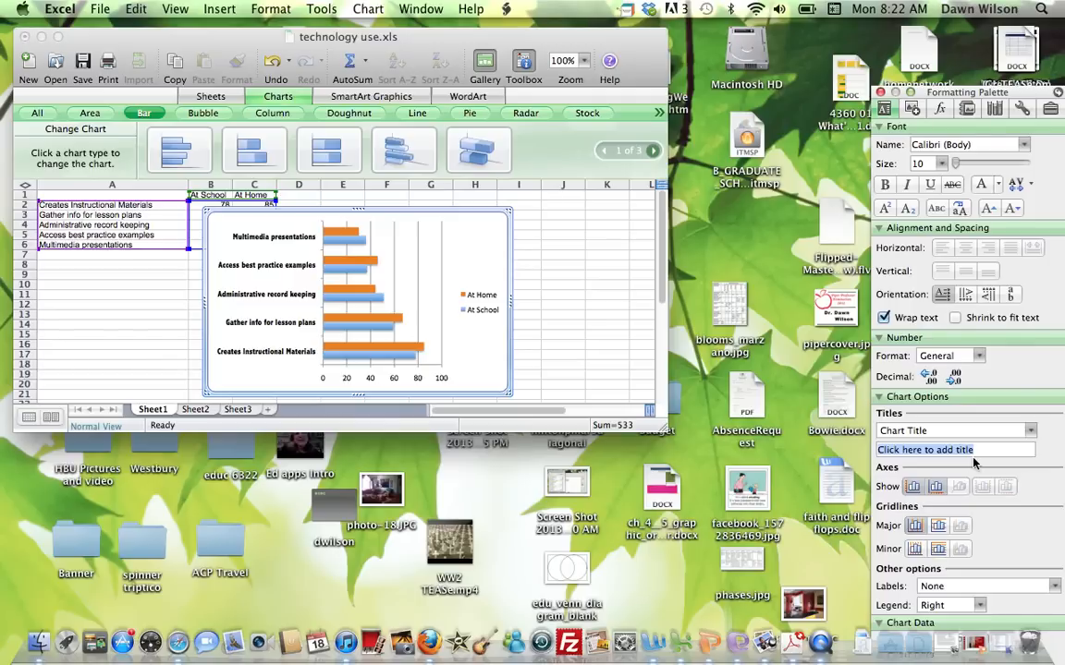
type("Where")
key("Return")
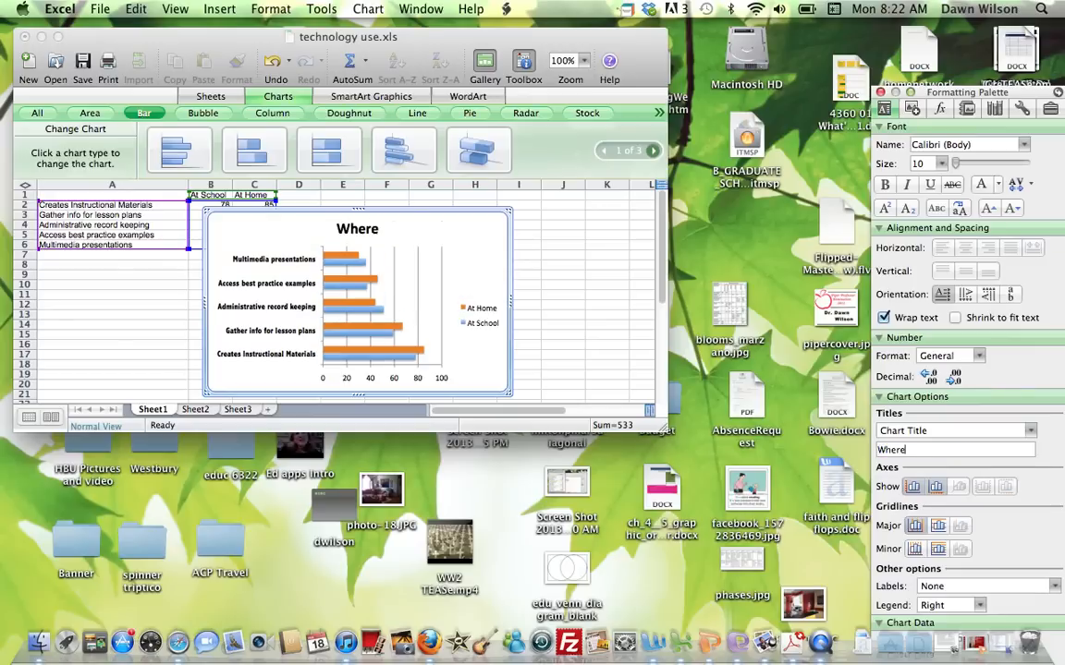
type("and How d")
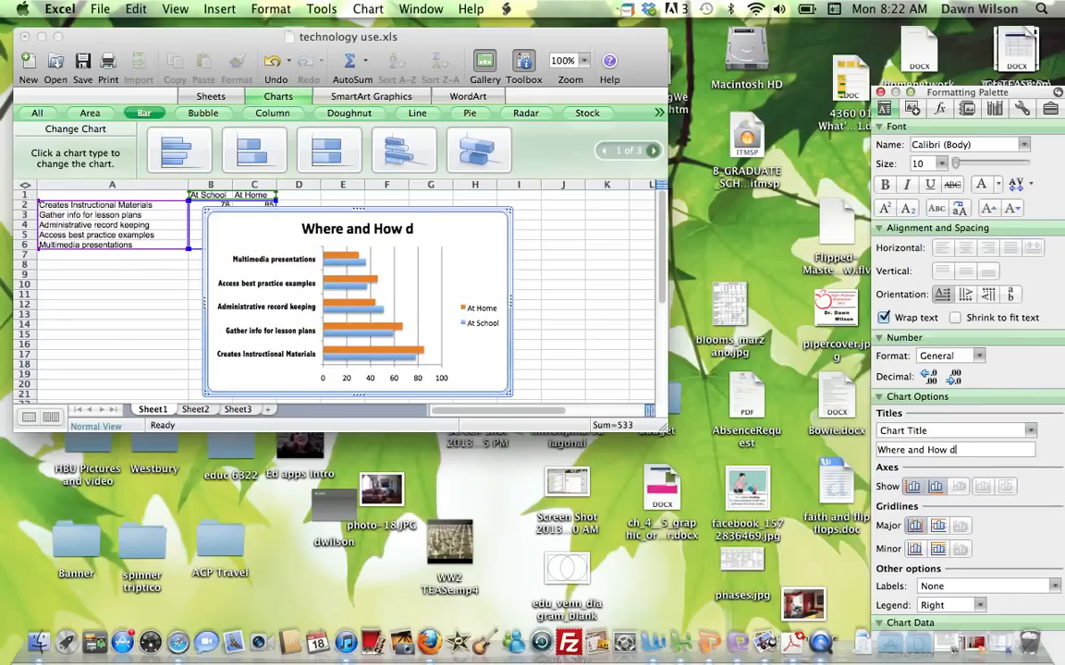
type("o Teachers")
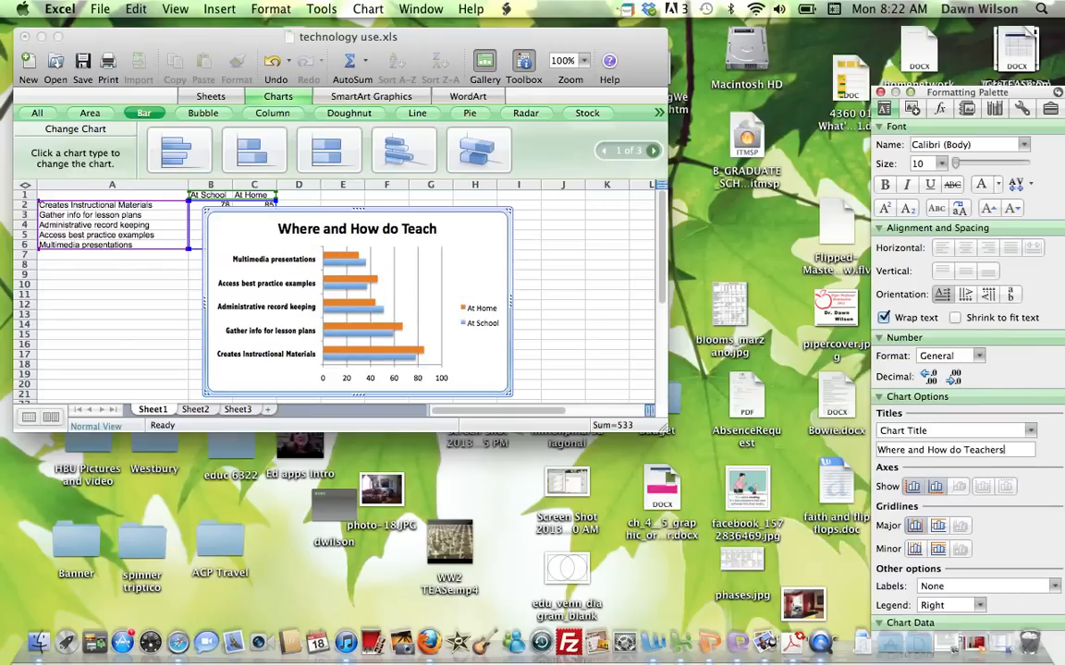
type(" use Te")
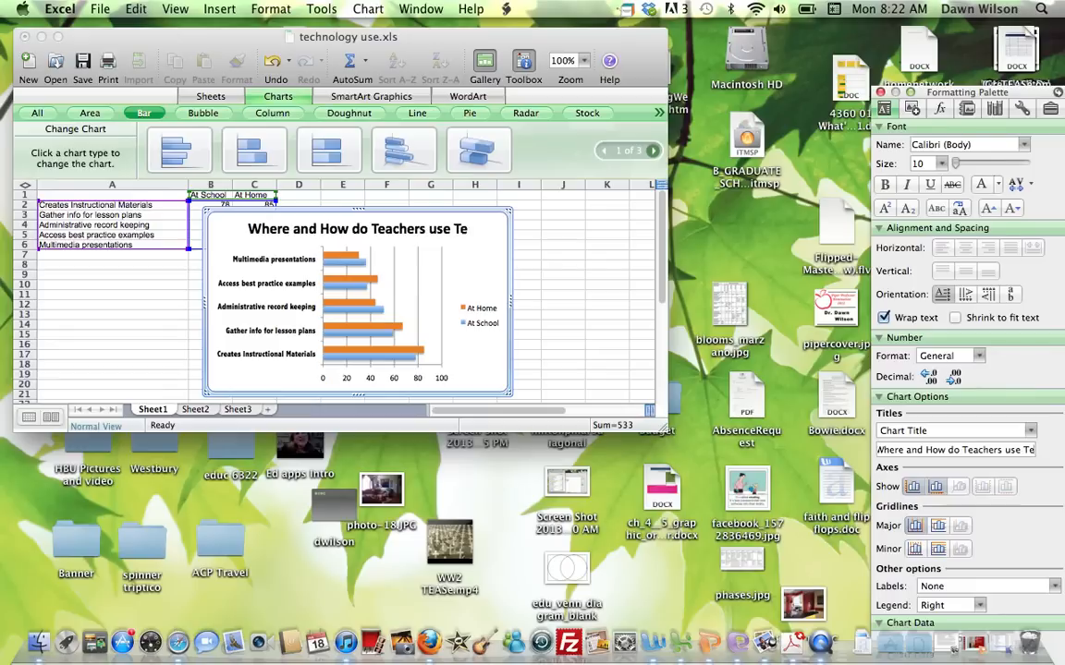
type("chnology?")
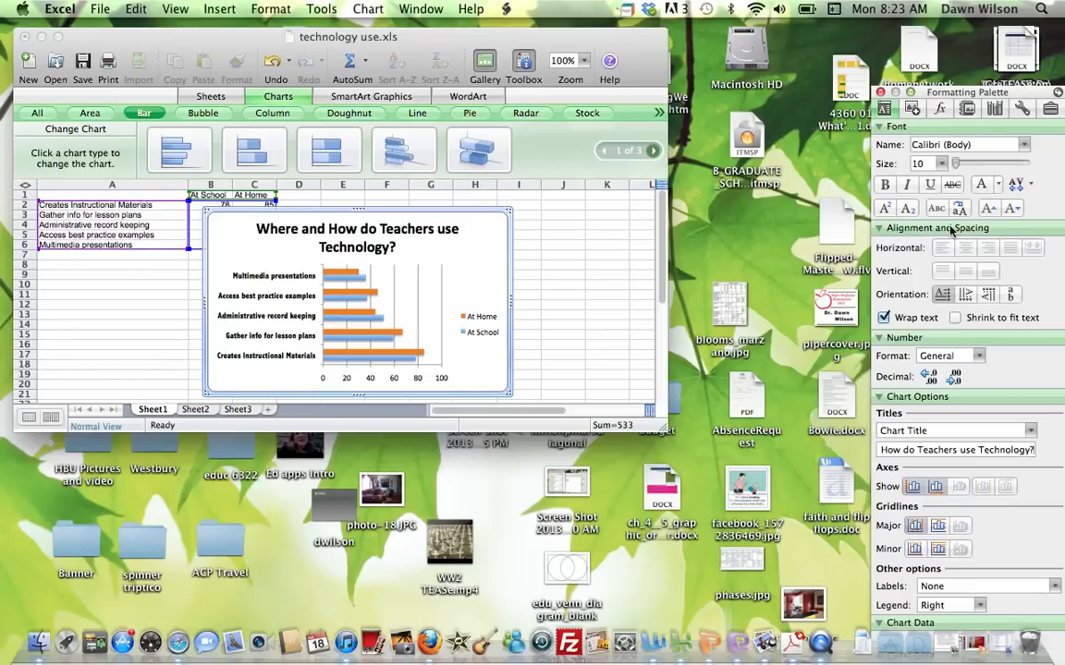
- Add Value data labels to the bars of the chart
left_click_drag(910, 92, 988, 31)
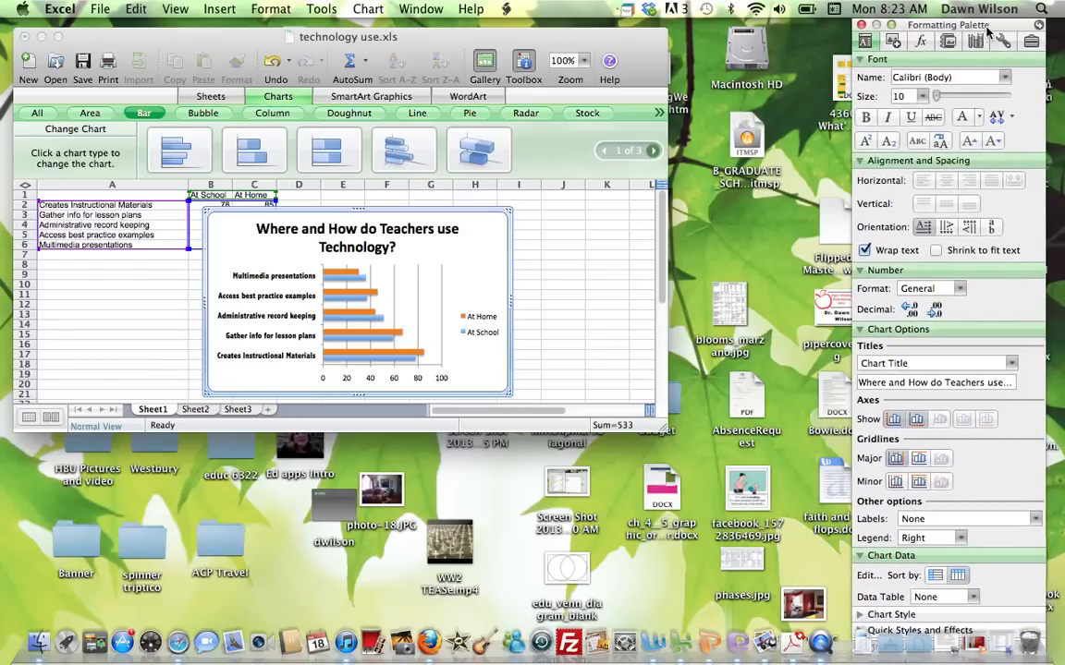
left_click(948, 515)
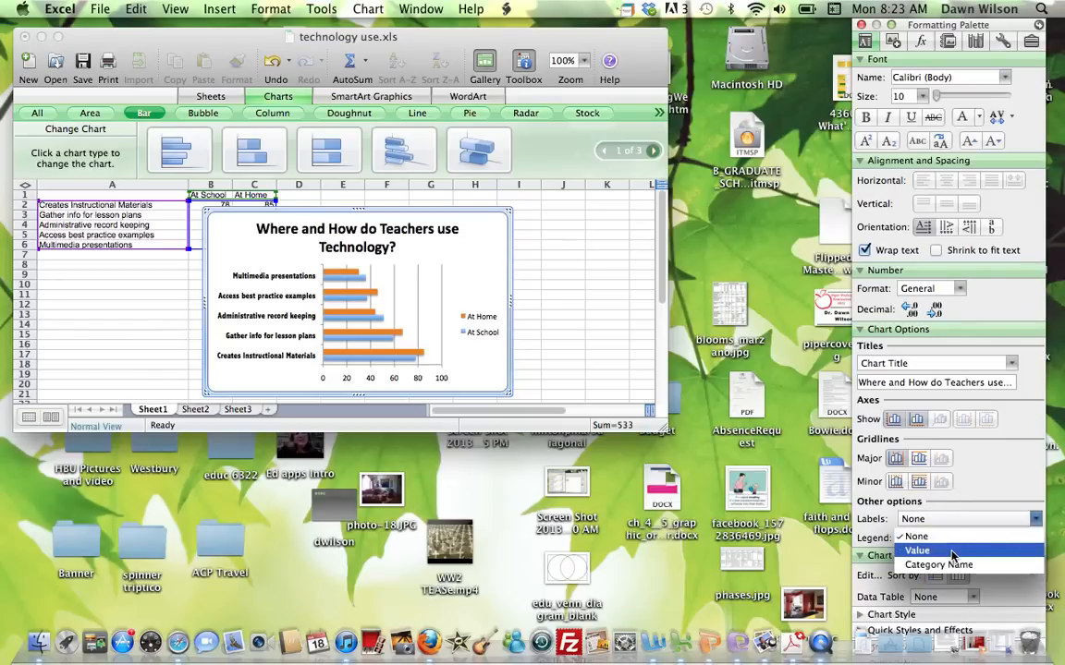
left_click(952, 551)
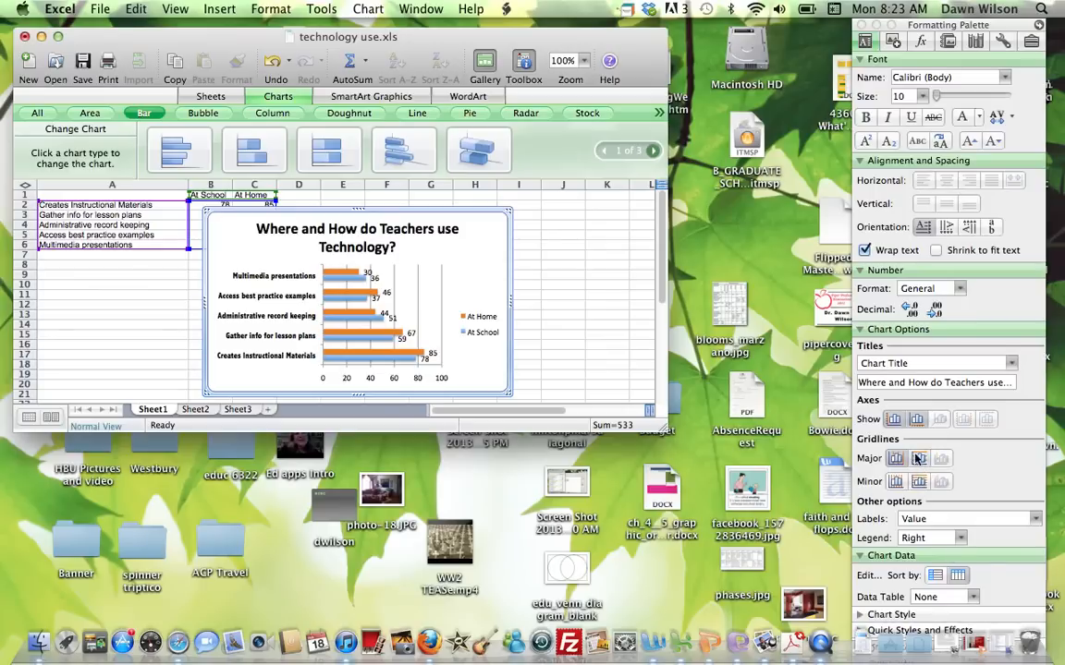
- Toggle the chart's primary vertical axis off and back on, and hide the primary horizontal axis
left_click(893, 421)
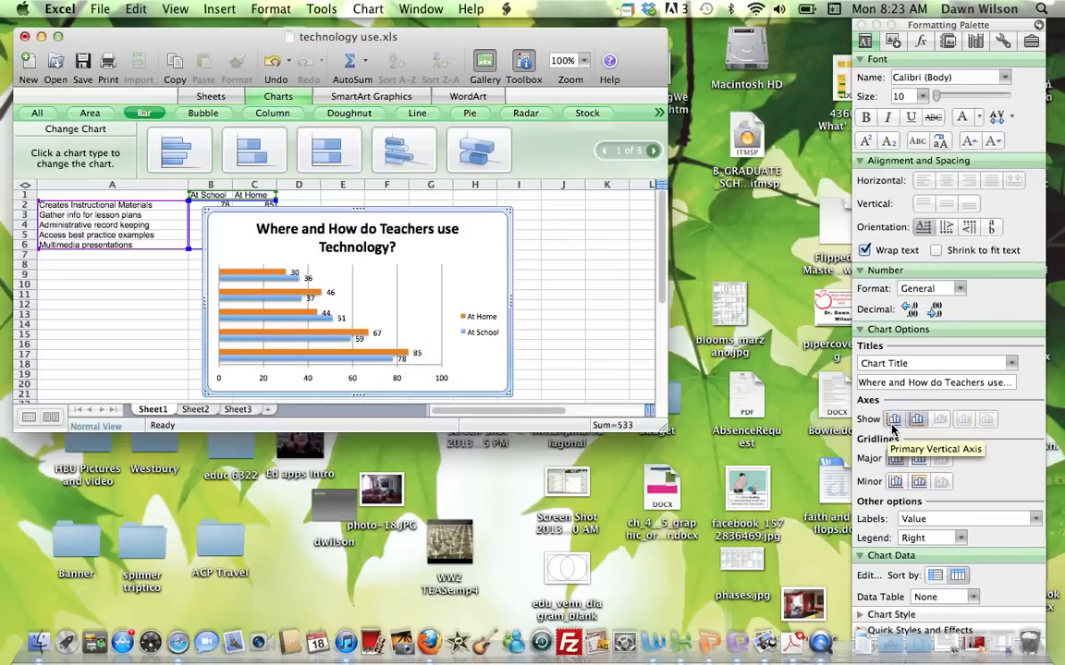
left_click(893, 422)
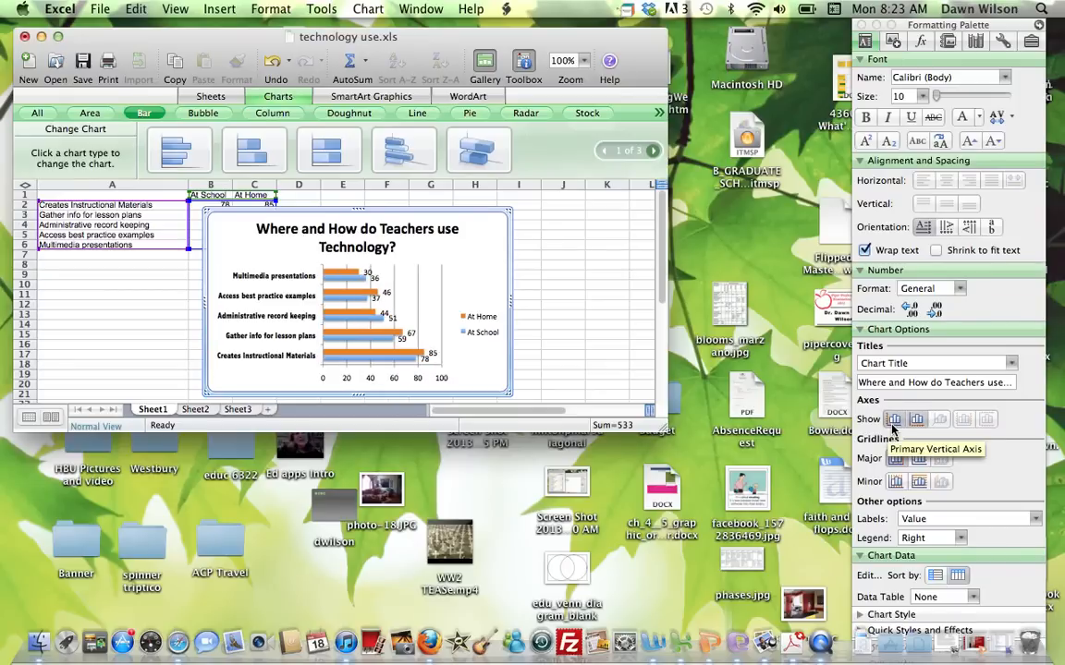
left_click(917, 420)
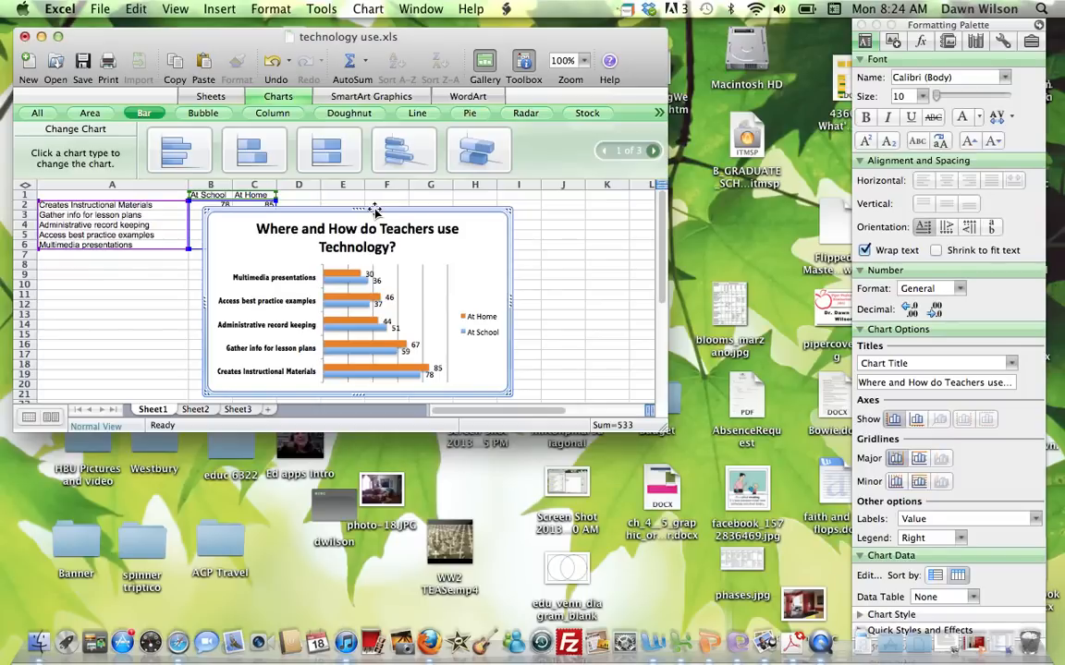
- Switch to PowerPoint and create a new blank presentation
left_click(710, 617)
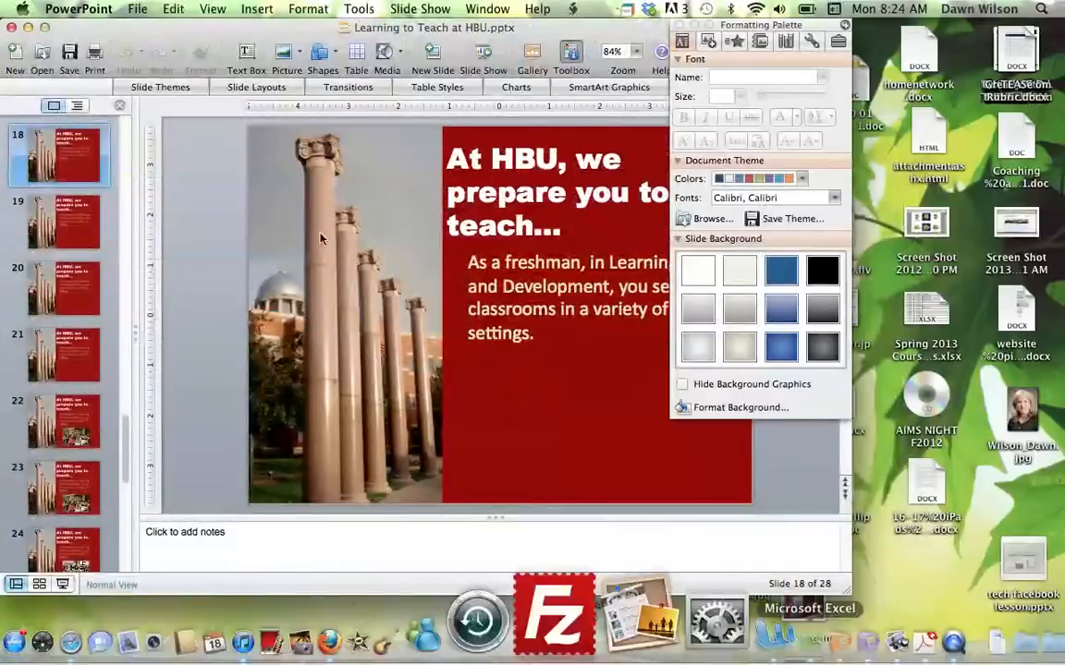
left_click(137, 9)
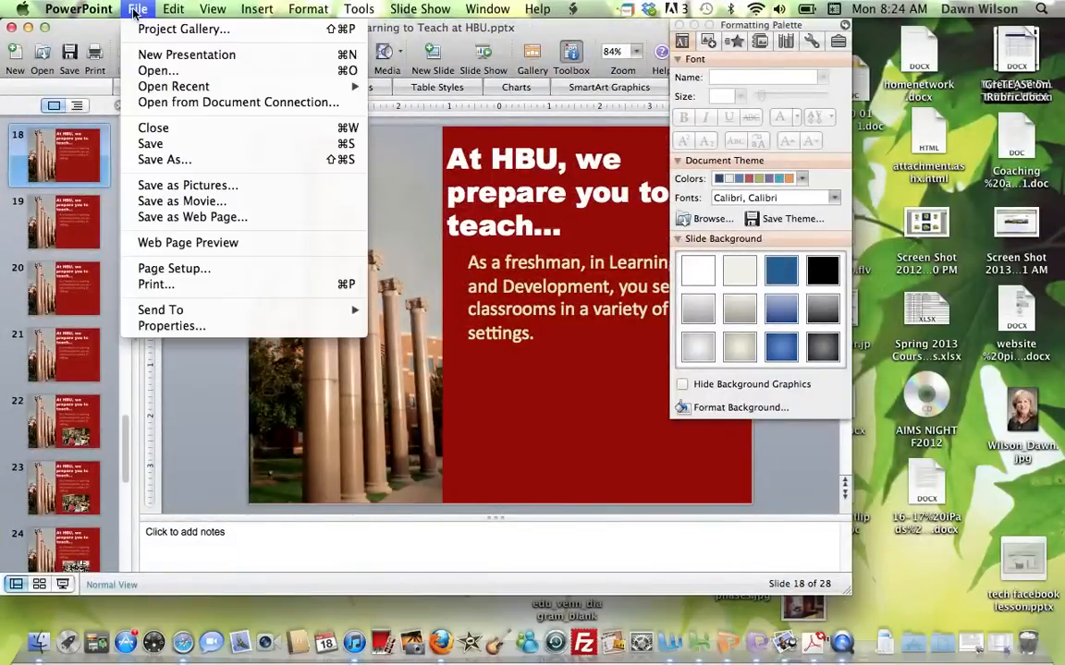
left_click(175, 60)
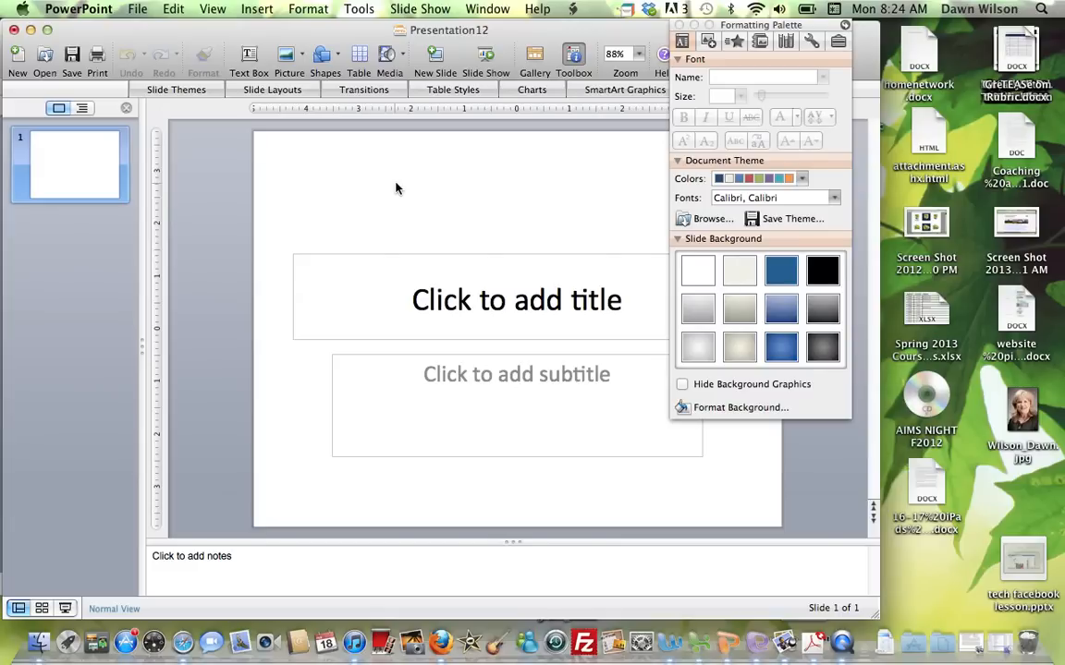
- Paste the copied Excel chart onto the title slide and enlarge it to fill most of the slide
key("super+v")
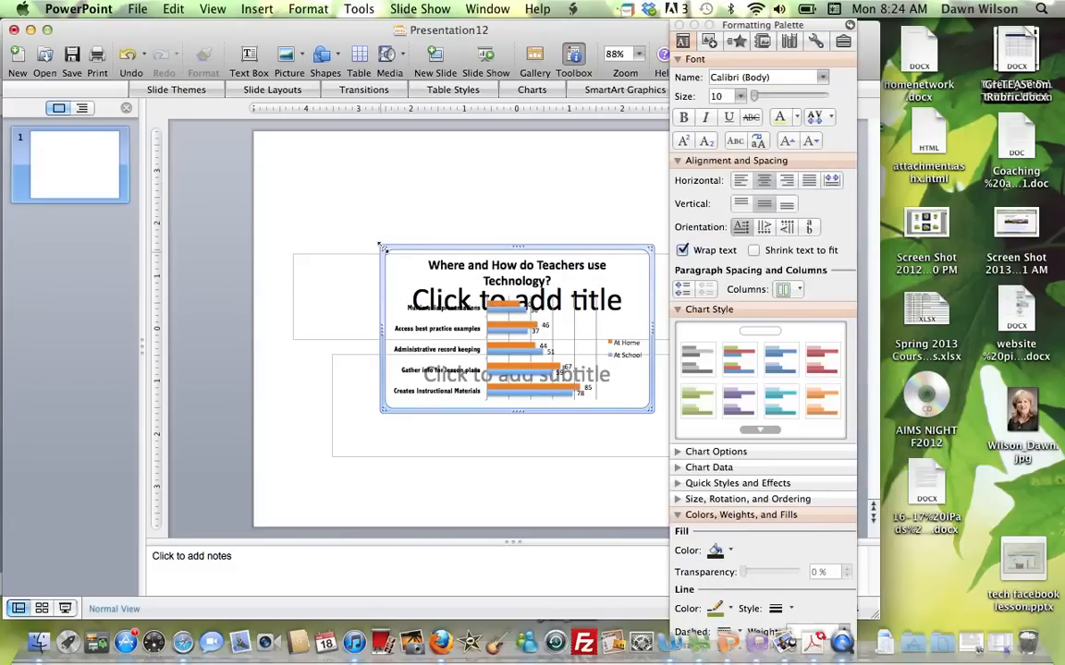
left_click_drag(379, 248, 308, 150)
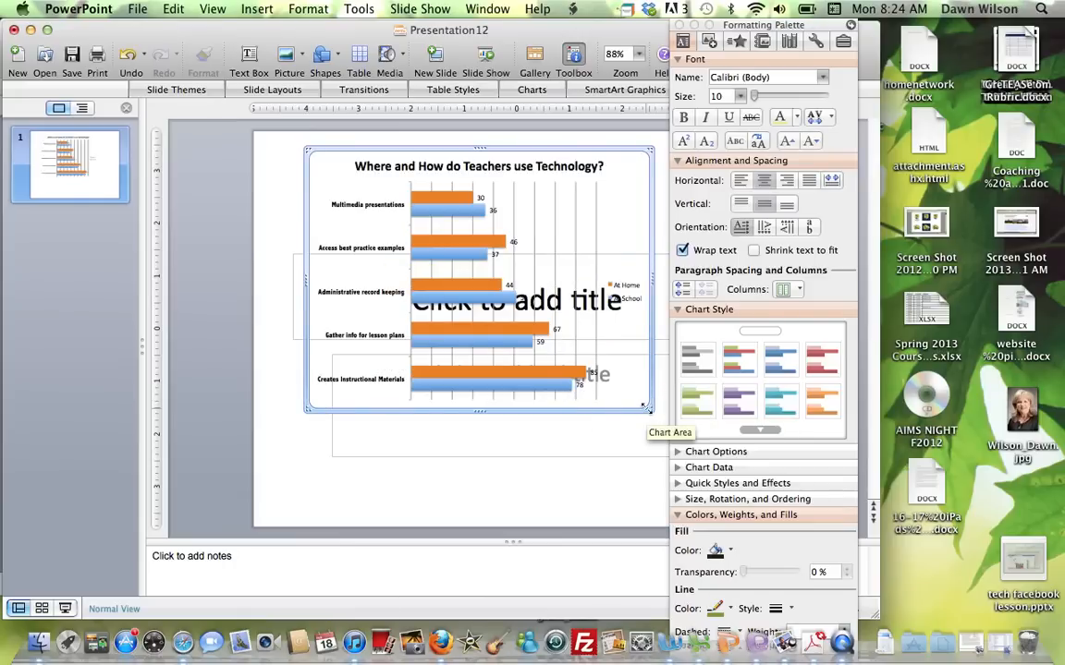
left_click_drag(644, 407, 704, 485)
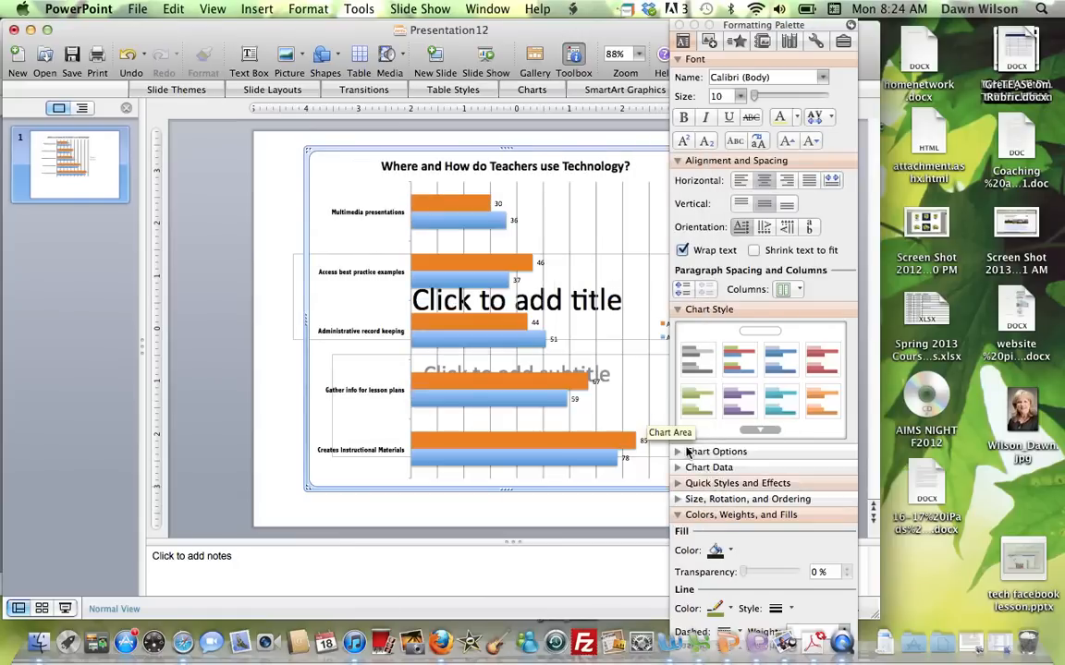
- Try the red-and-blue and the orange chart styles on the pasted chart, and undo both style changes
left_click(732, 364)
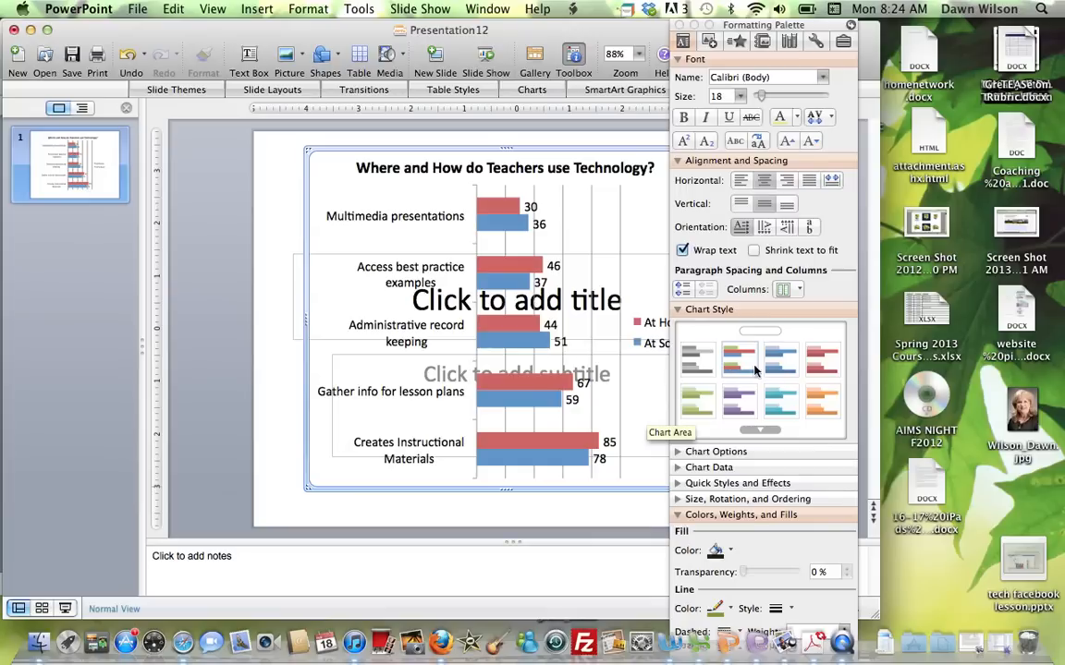
left_click(819, 406)
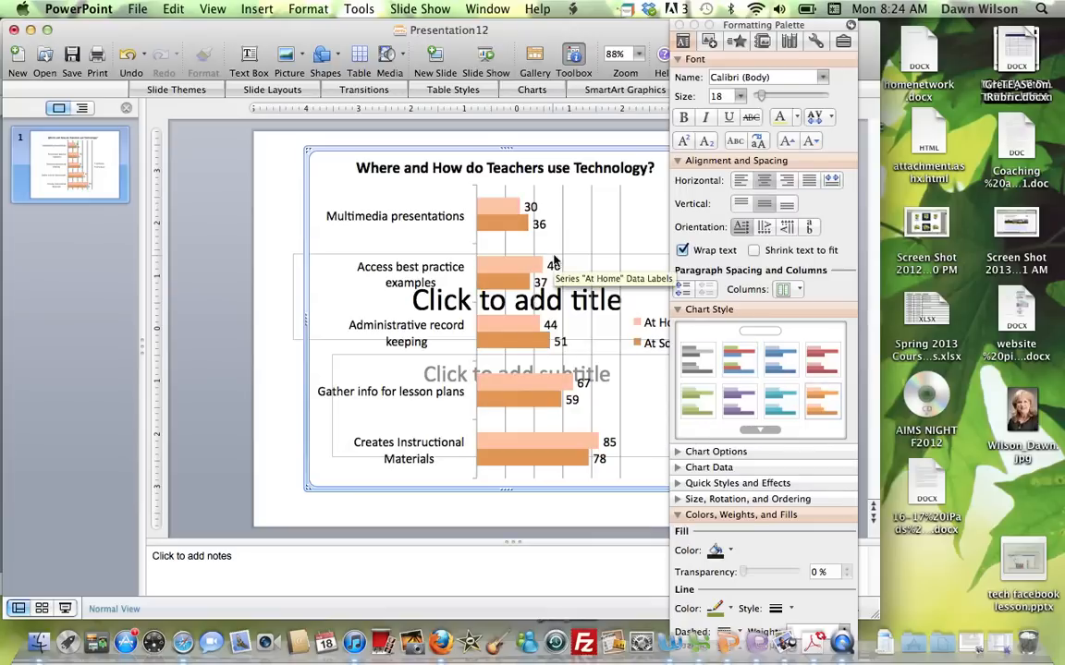
left_click(134, 57)
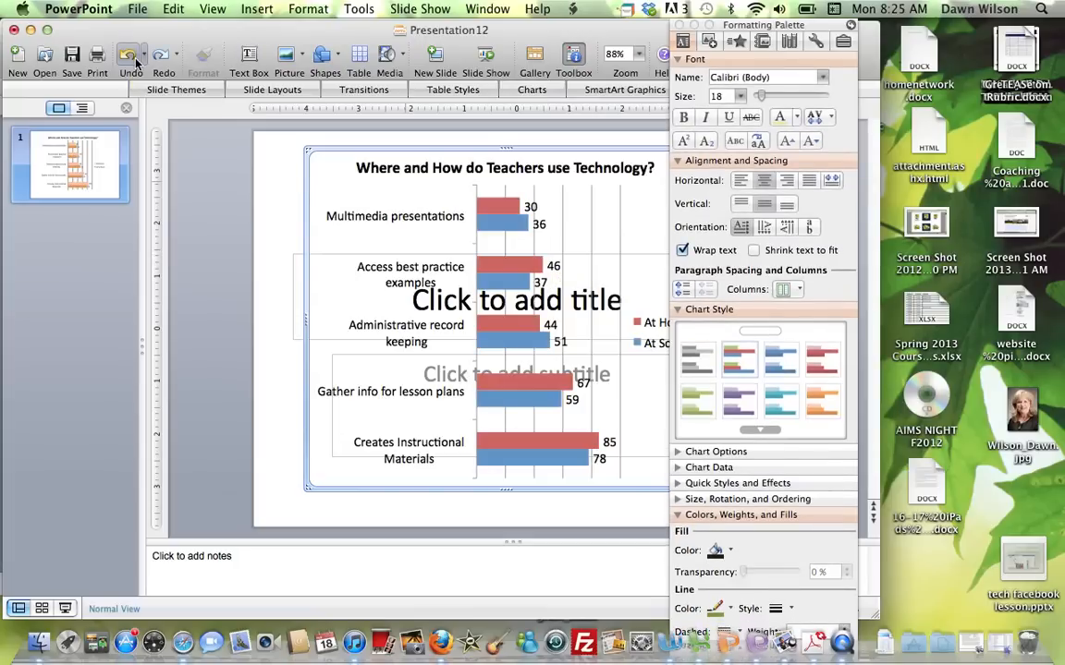
left_click(136, 59)
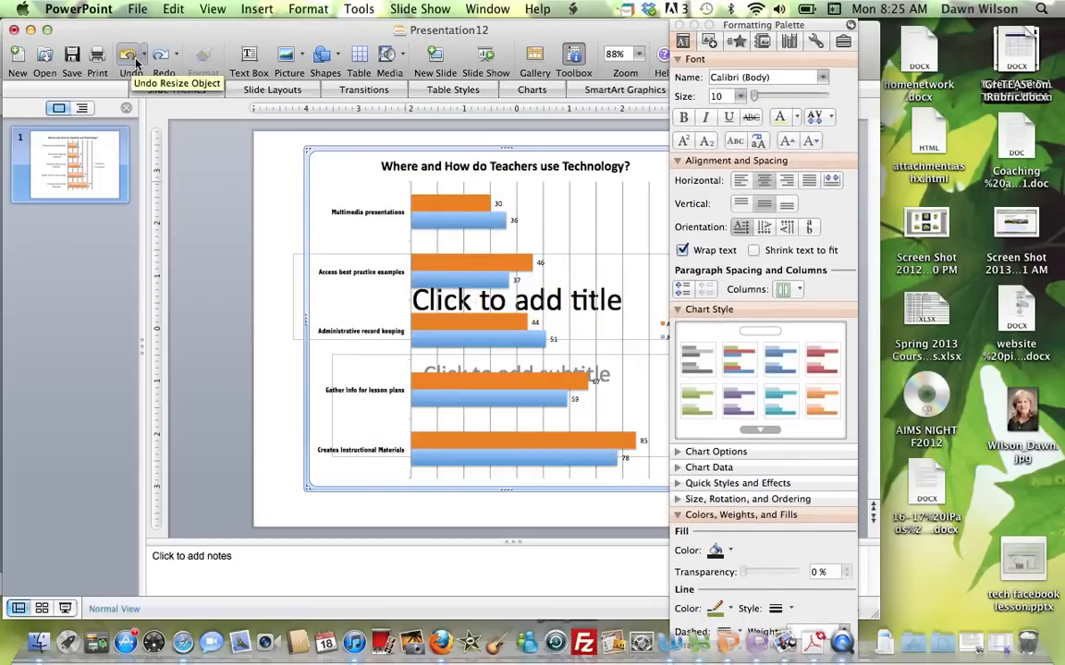
- Give the slide a solid black background using the darkest shade of the first theme color
left_click(263, 162)
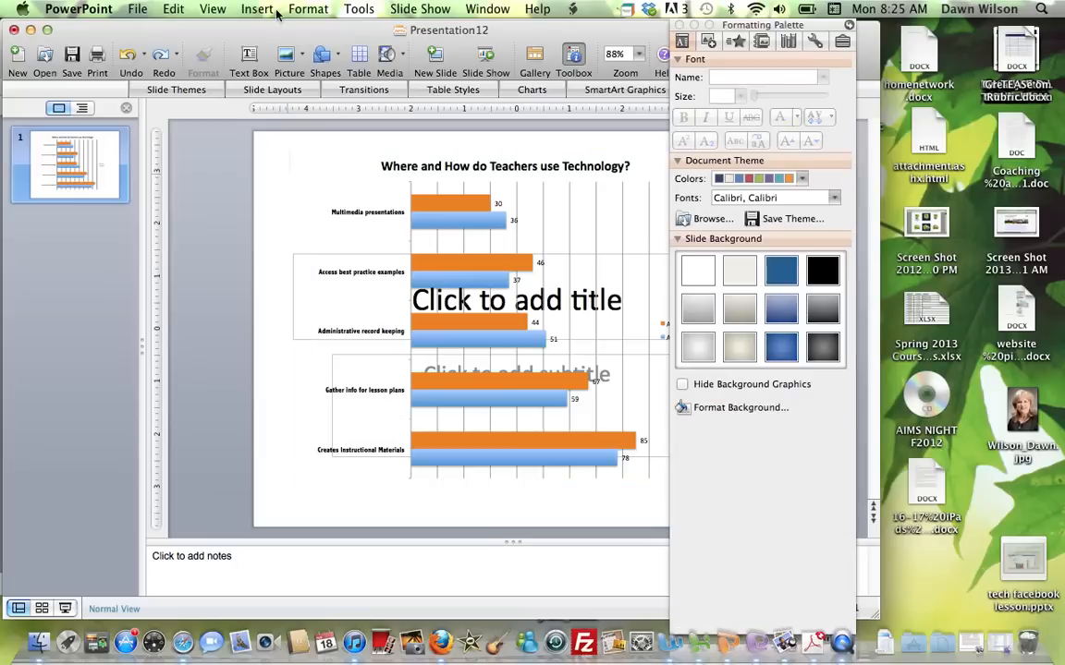
left_click(311, 9)
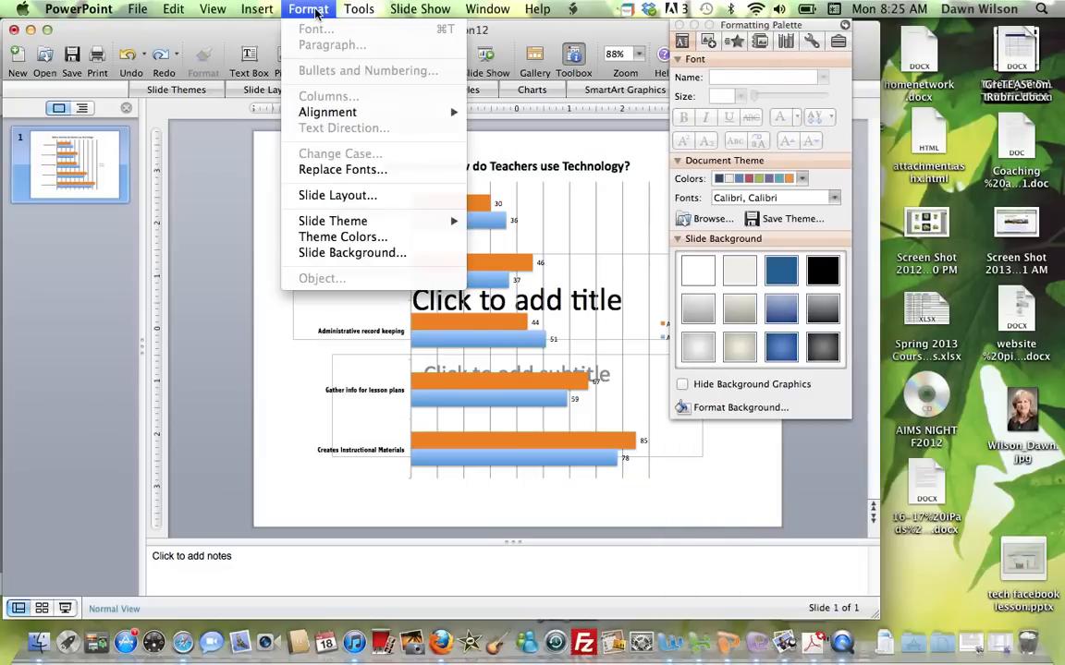
left_click(362, 258)
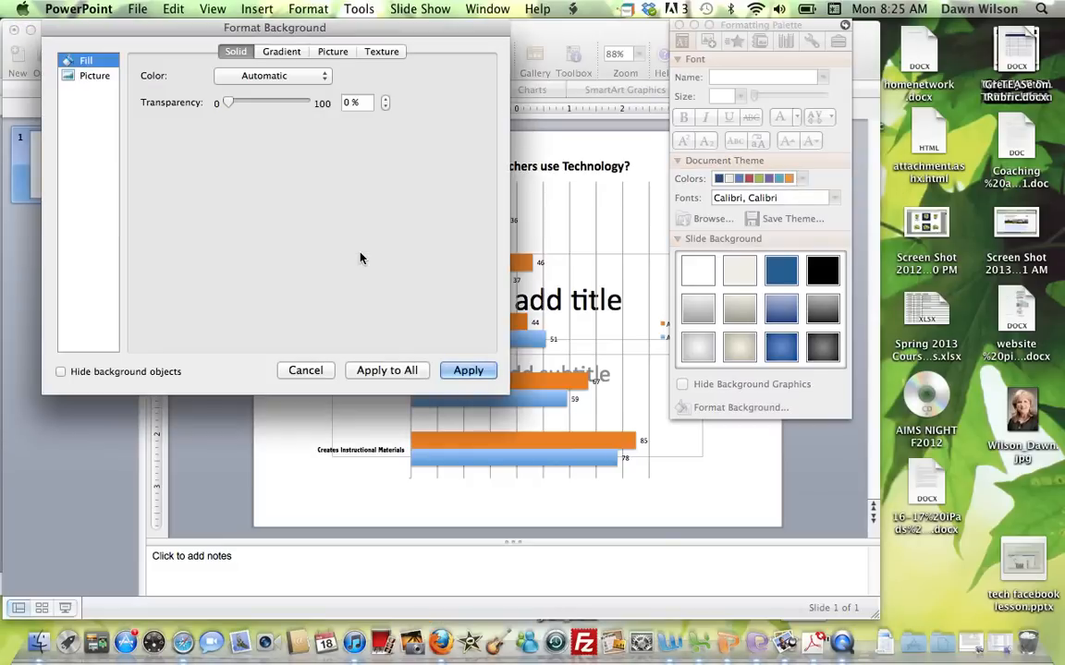
left_click(252, 77)
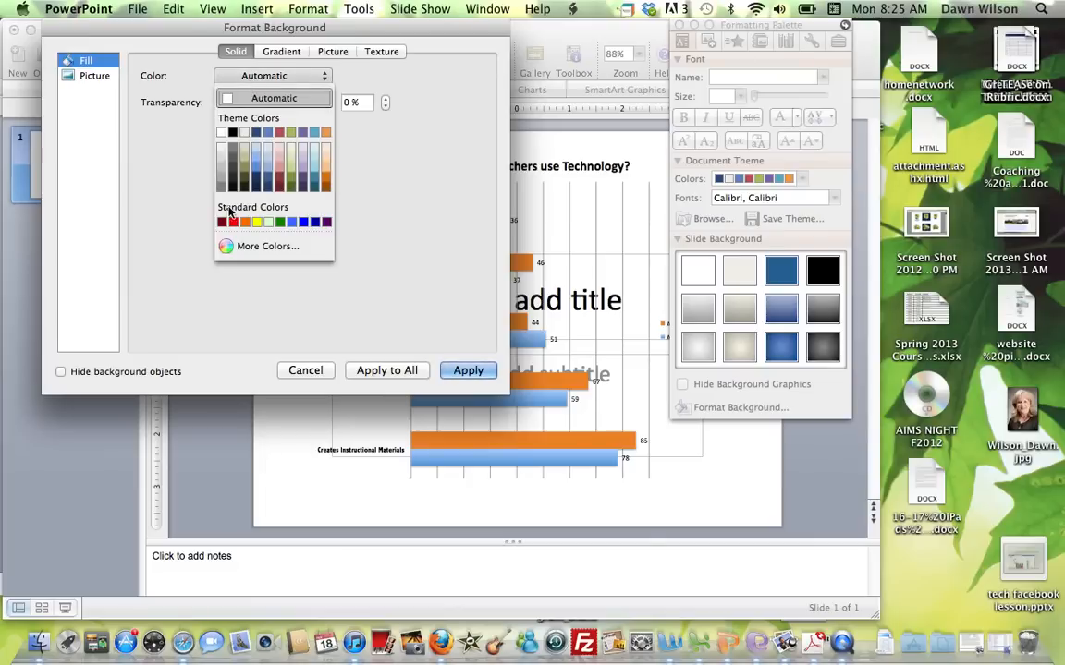
left_click(222, 185)
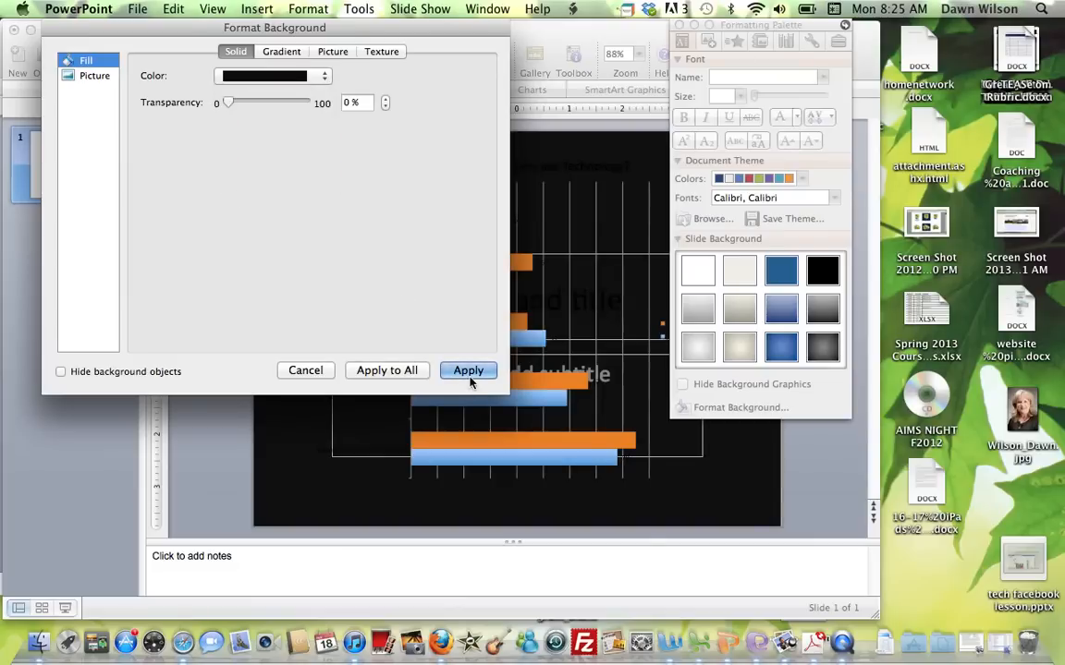
left_click(469, 379)
- Format the chart's category axis with a solid white fill behind its labels
left_click(345, 318)
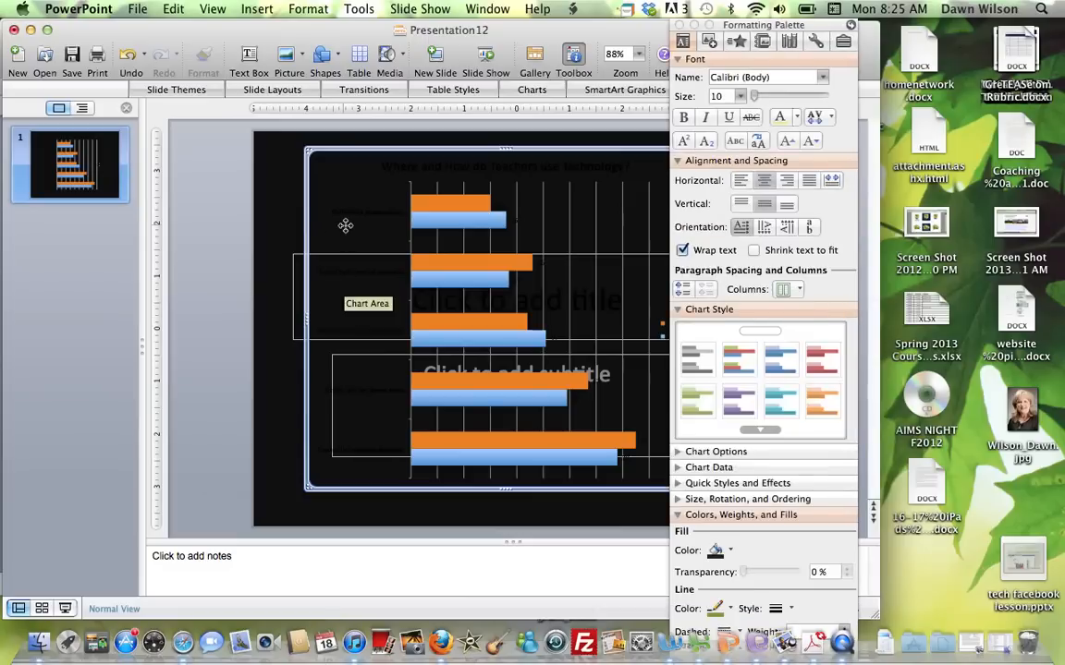
left_click(357, 195)
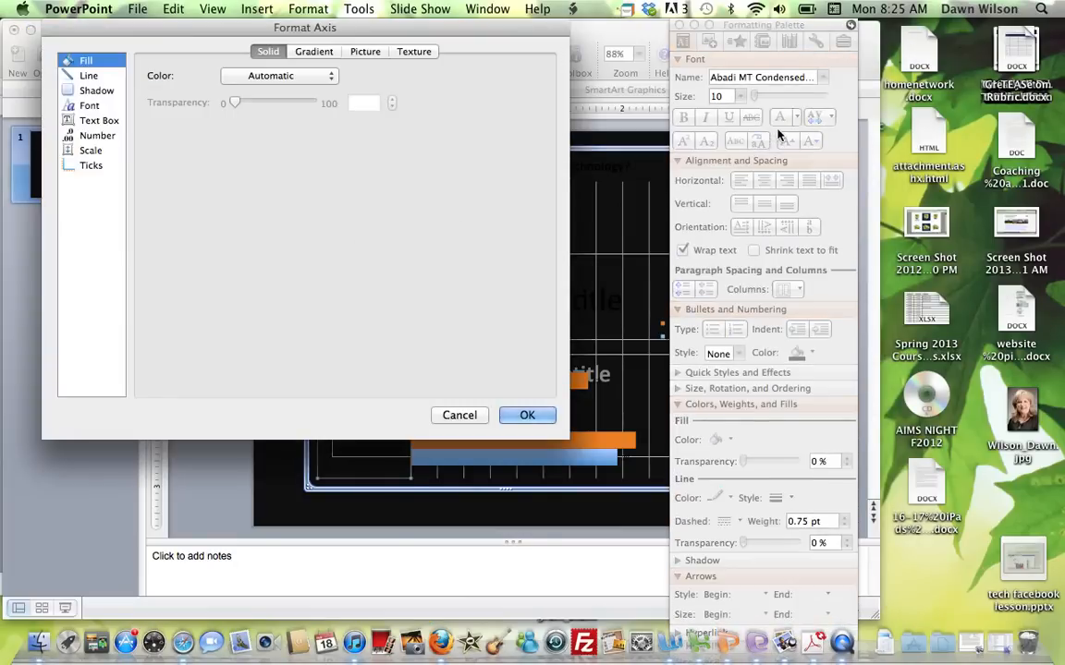
left_click(334, 78)
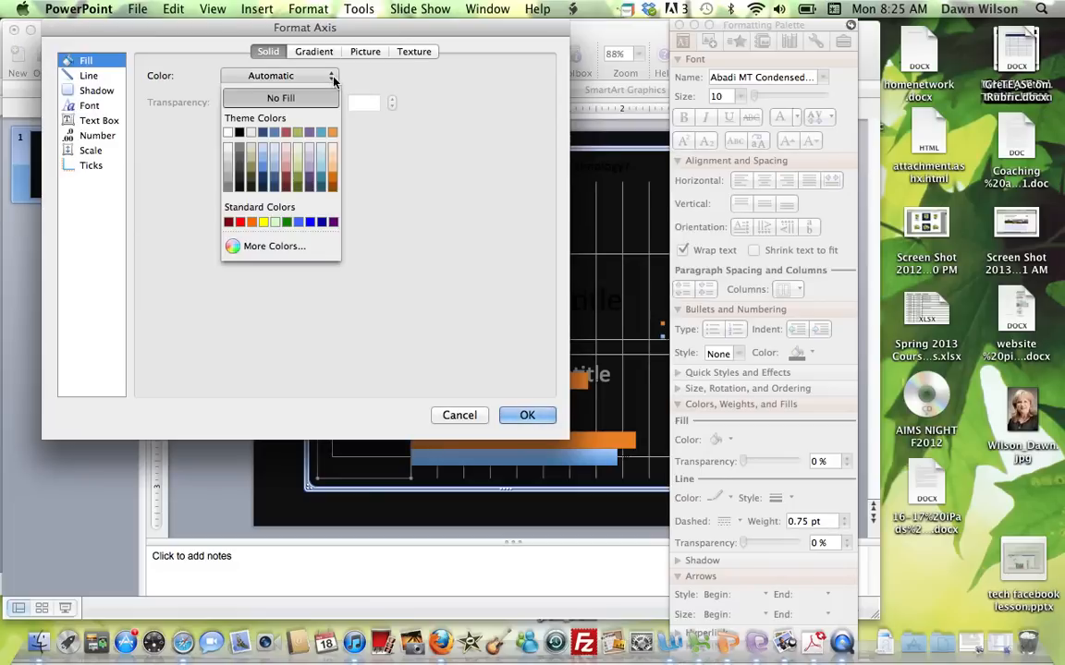
left_click(228, 132)
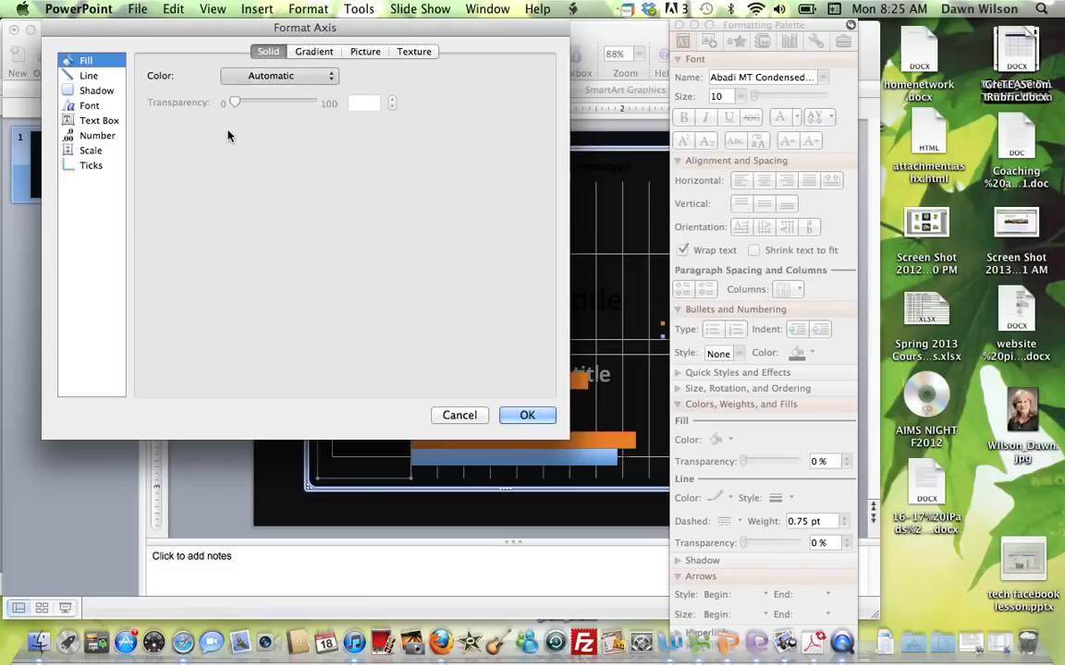
left_click(525, 416)
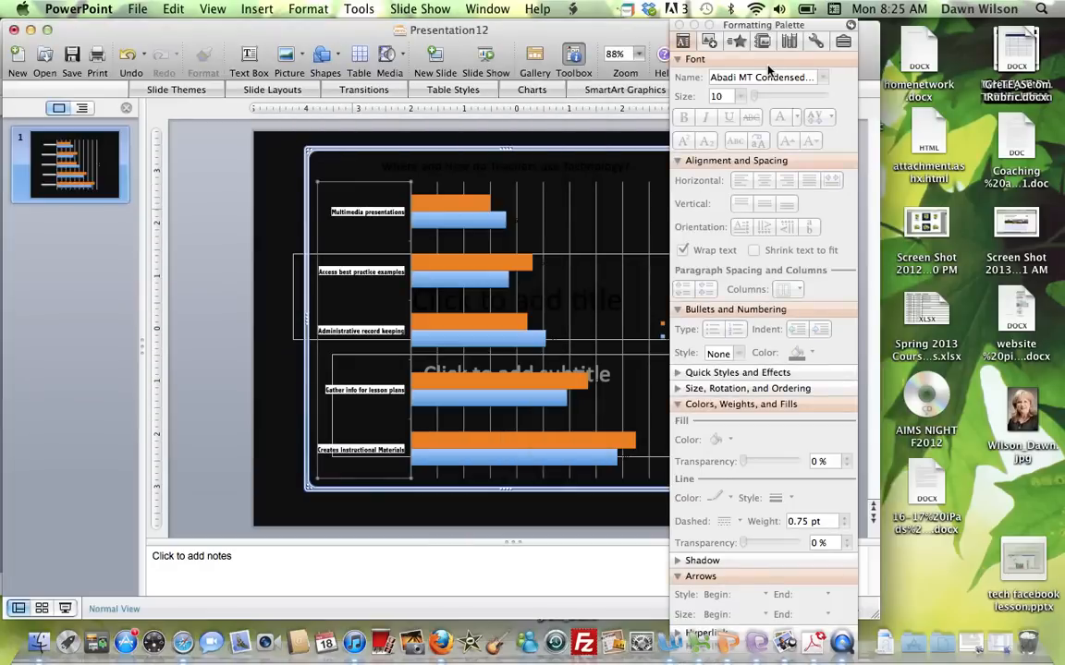
- Set the font size of the chart's category axis labels to 16
mouse_move(816, 45)
left_mouse_down()
mouse_move(938, 40)
mouse_move(913, 43)
left_mouse_up()
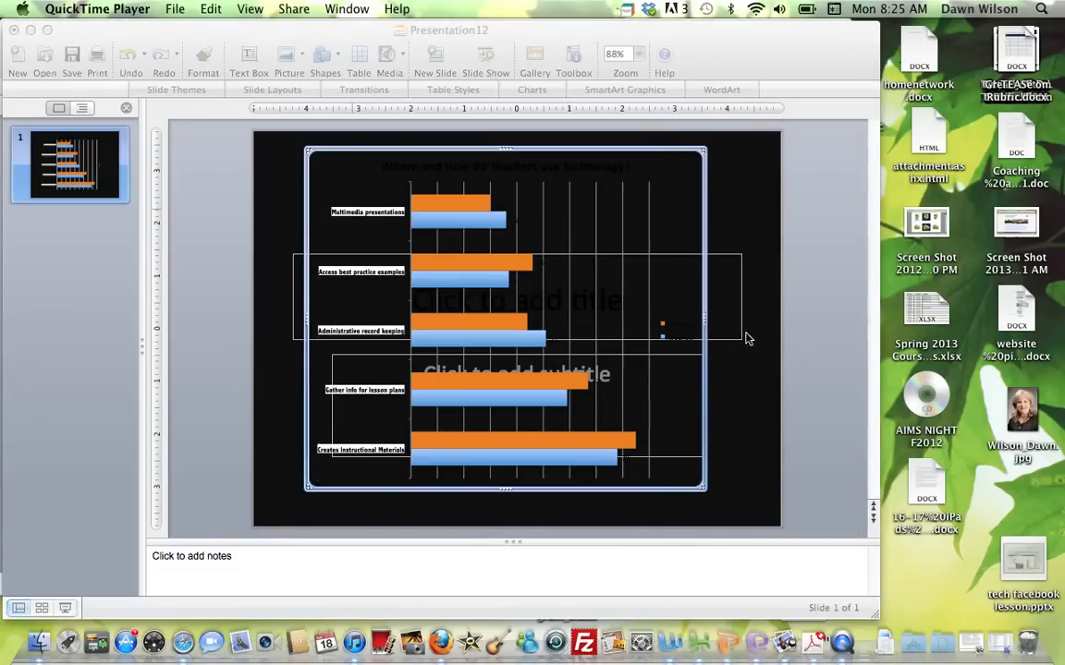
left_click(798, 346)
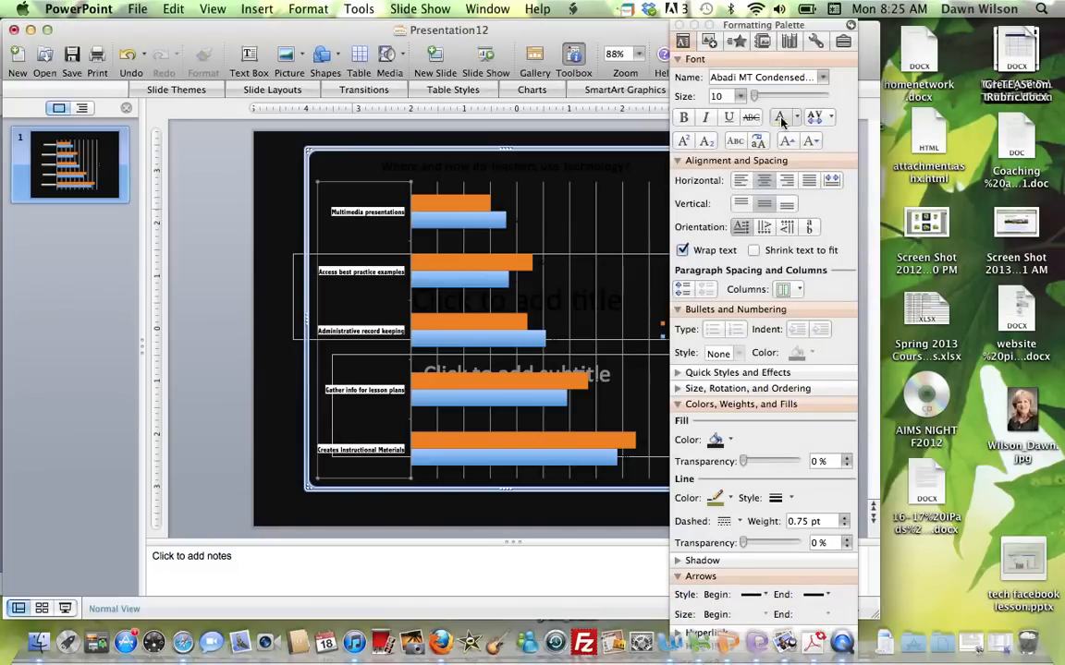
left_click(743, 97)
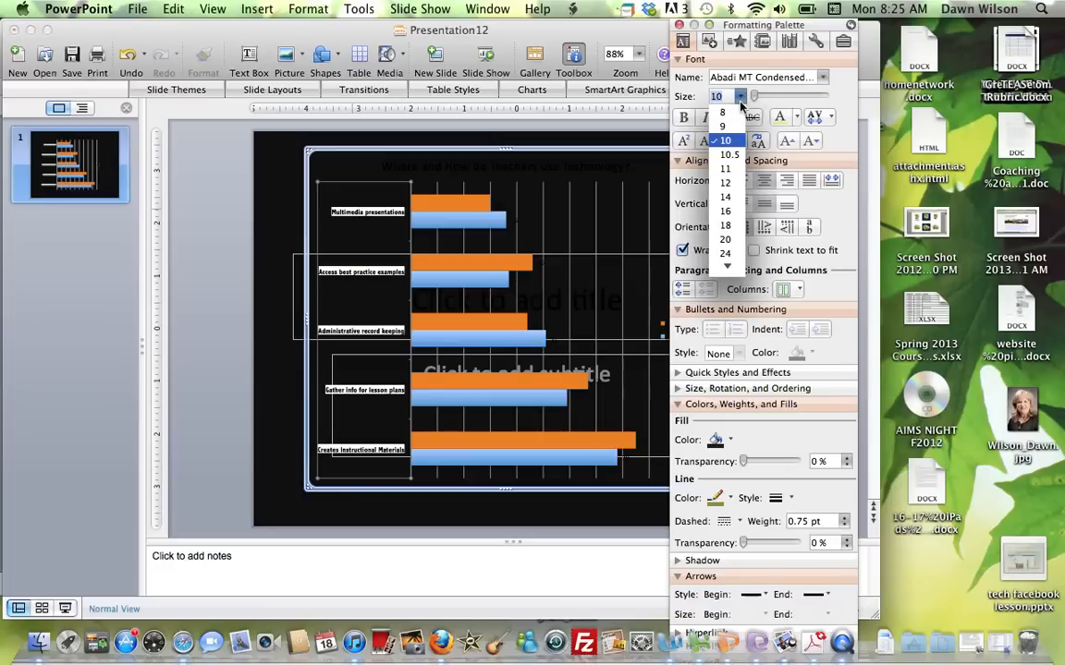
left_click(726, 212)
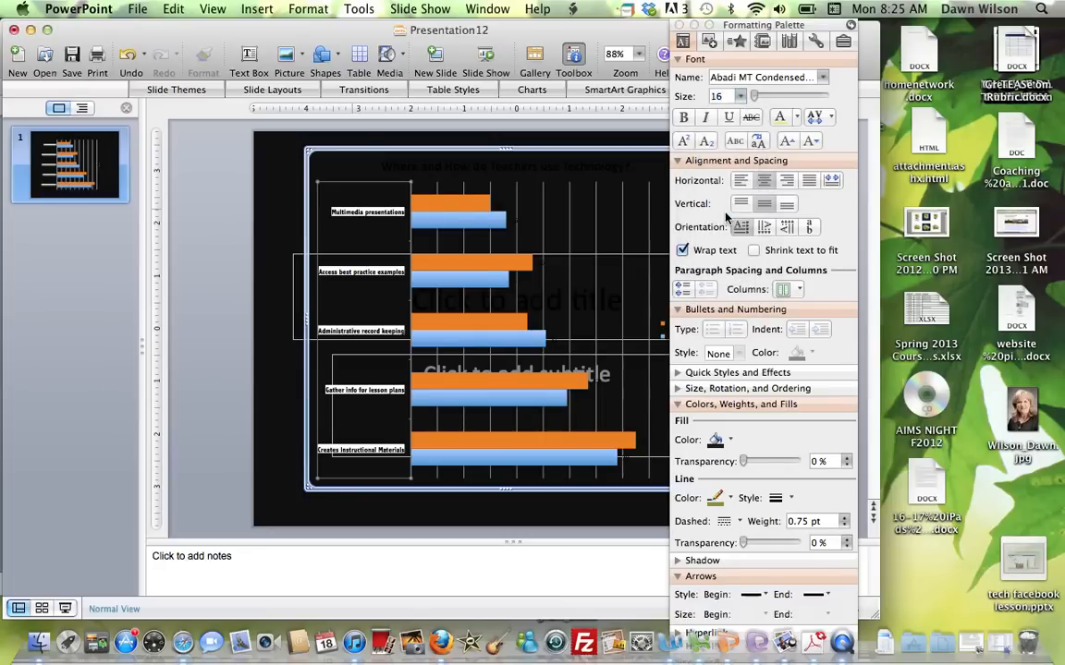
left_click(570, 165)
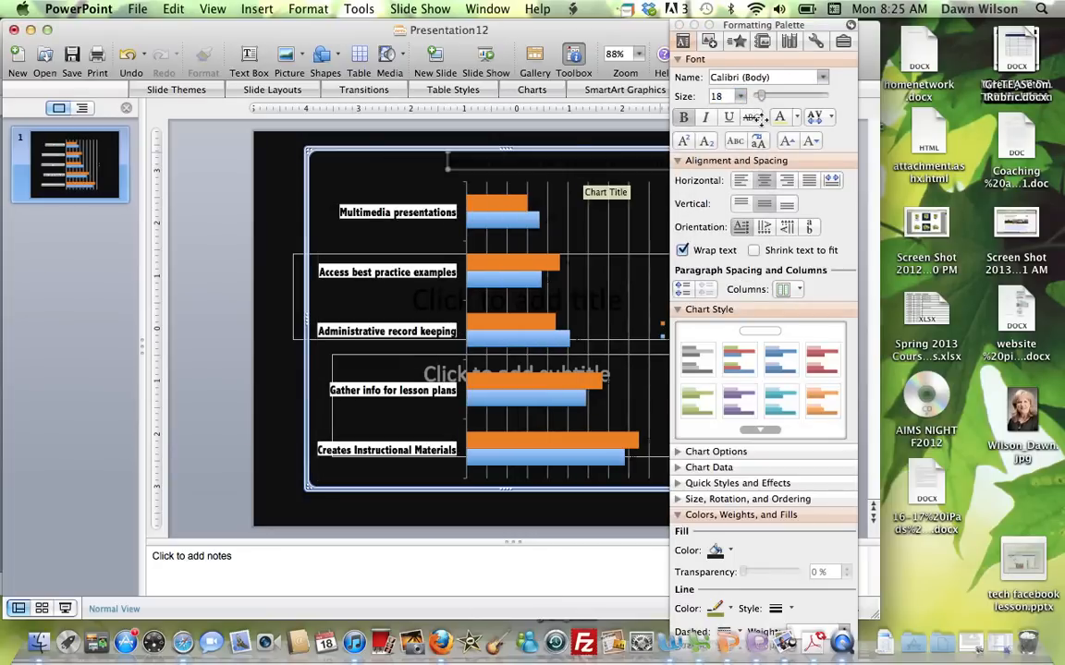
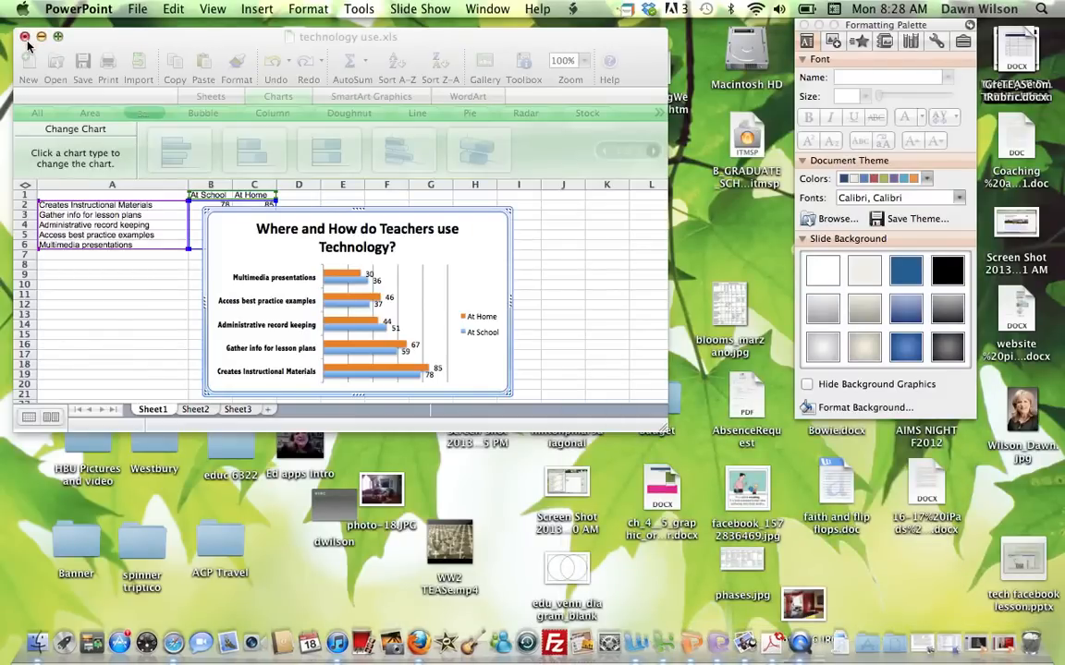
- Close the technology use.xls workbook in Excel without saving its changes
left_click(24, 36)
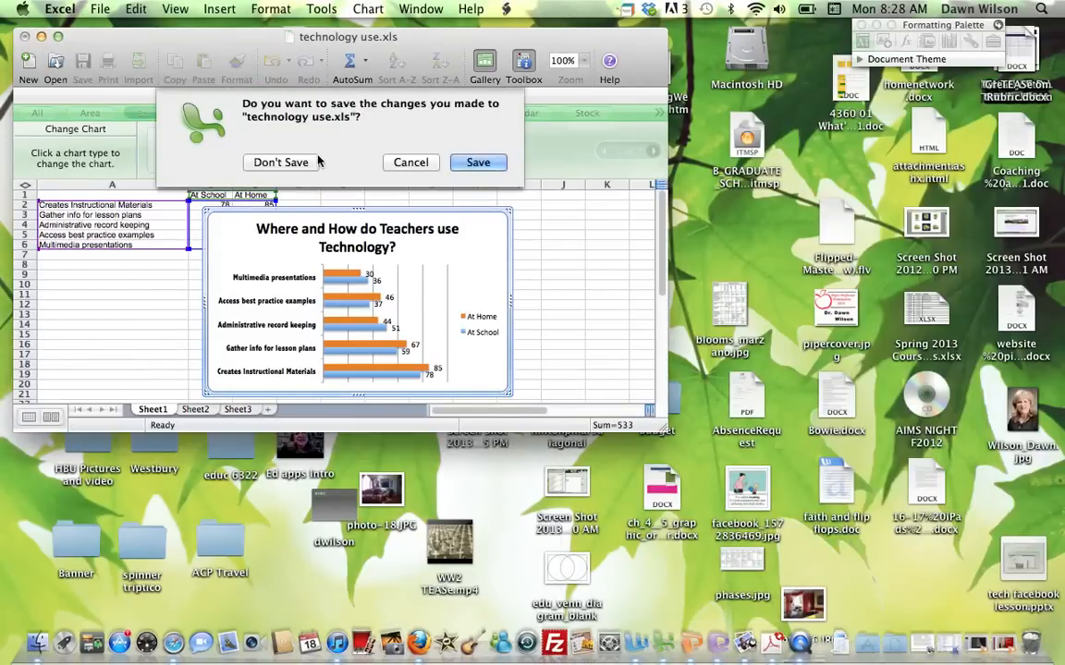
left_click(314, 162)
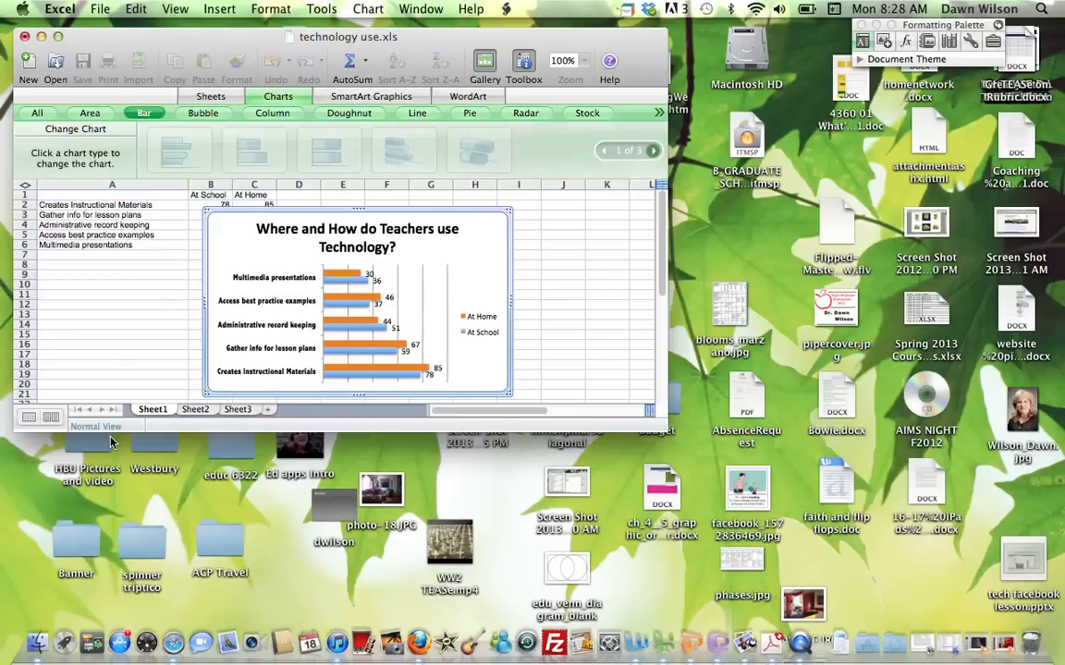
left_click(24, 36)
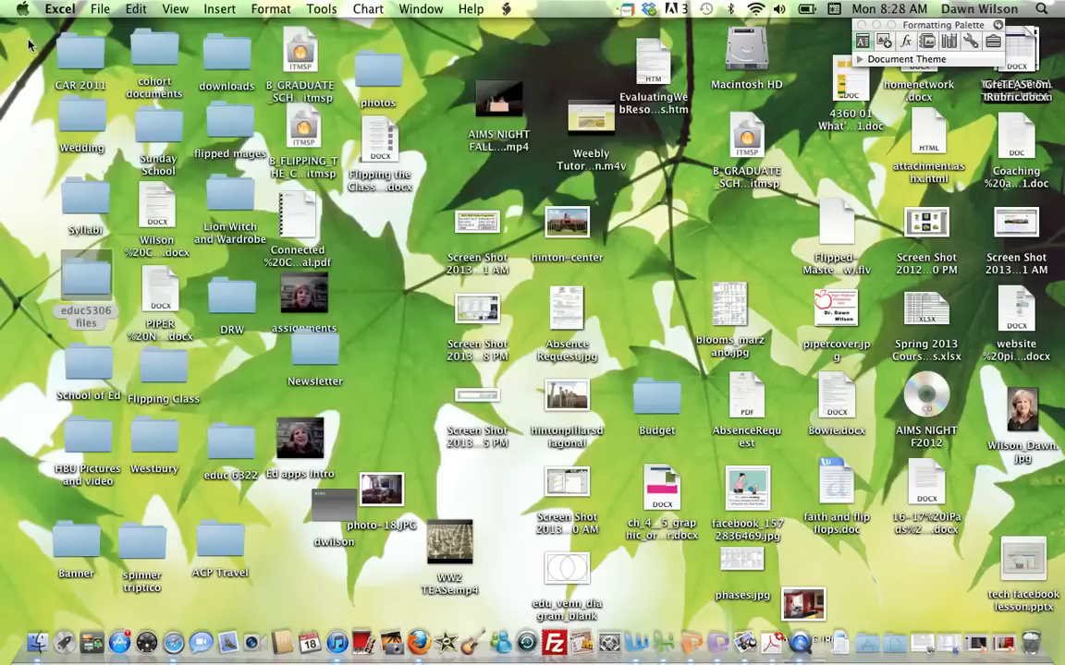
- Open the educ5306 files folder from the desktop and open houston baptist universitylp.doc in Word
left_click(106, 280)
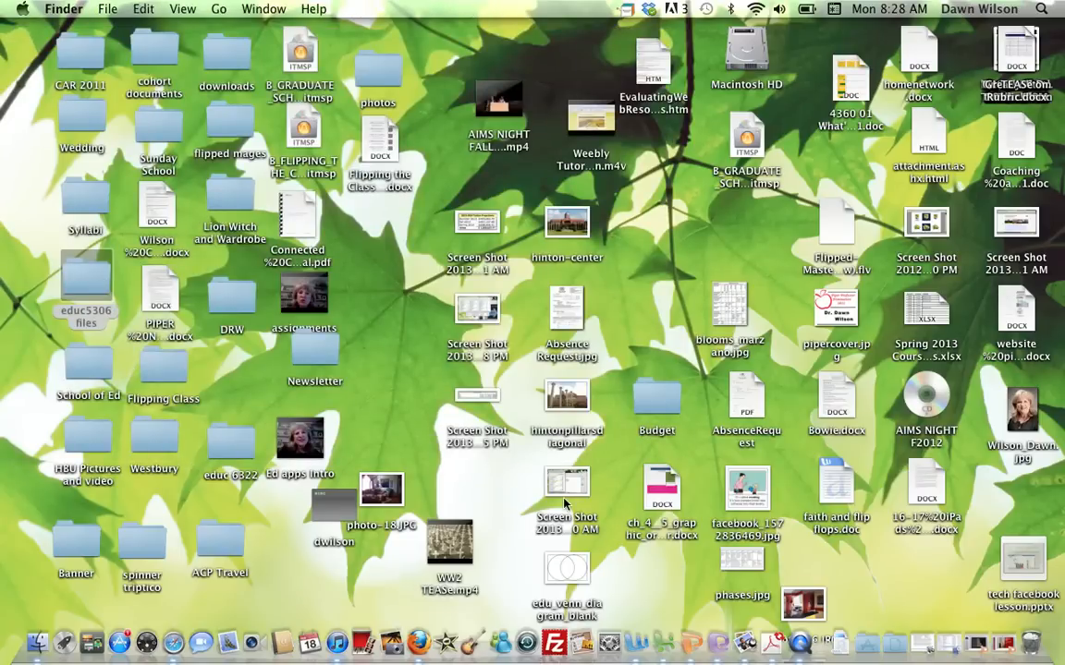
key("super+o")
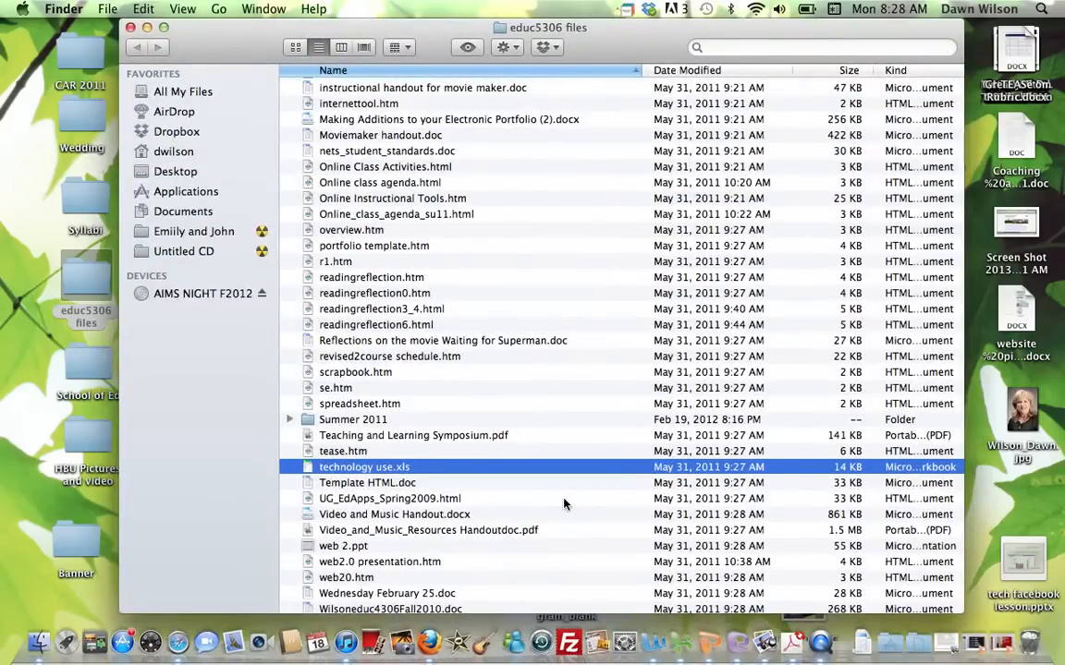
scroll(564, 504, "up", 5)
scroll(580, 500, "up", 2)
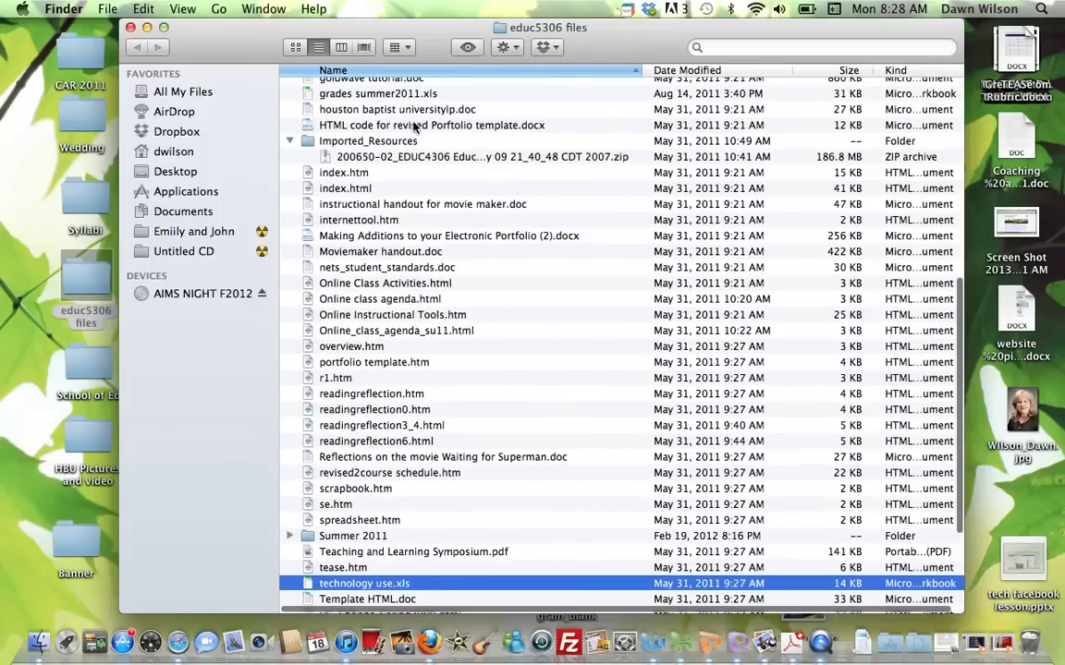
double_click(405, 110)
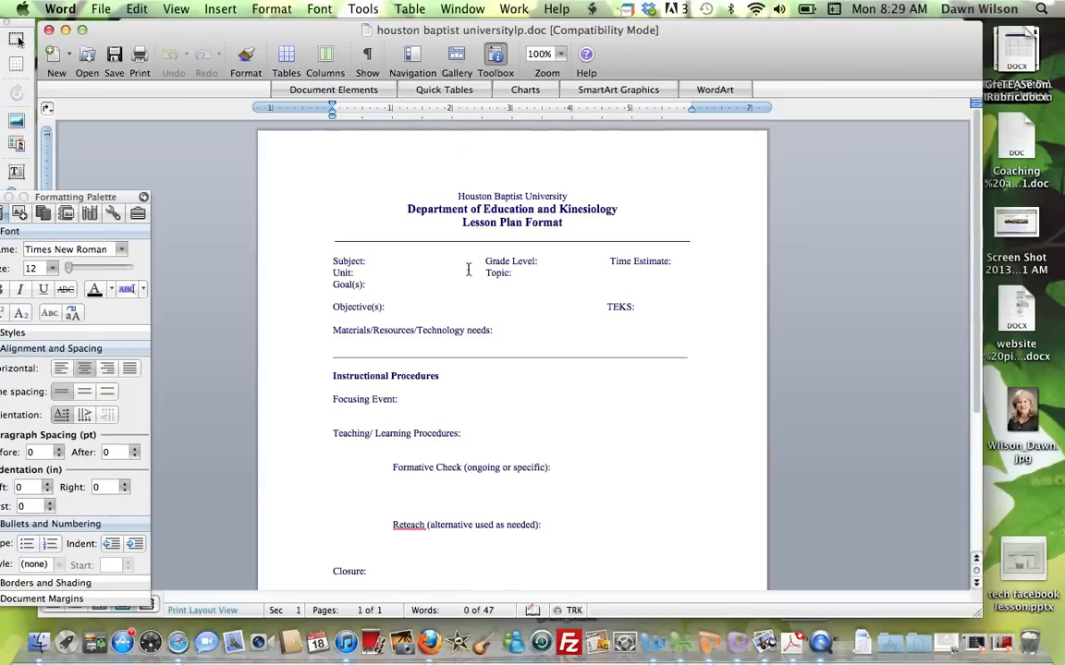
- Review the lesson plan template from Focusing Event and Teaching/Learning Procedures down to Modifications/Notes
left_click(410, 399)
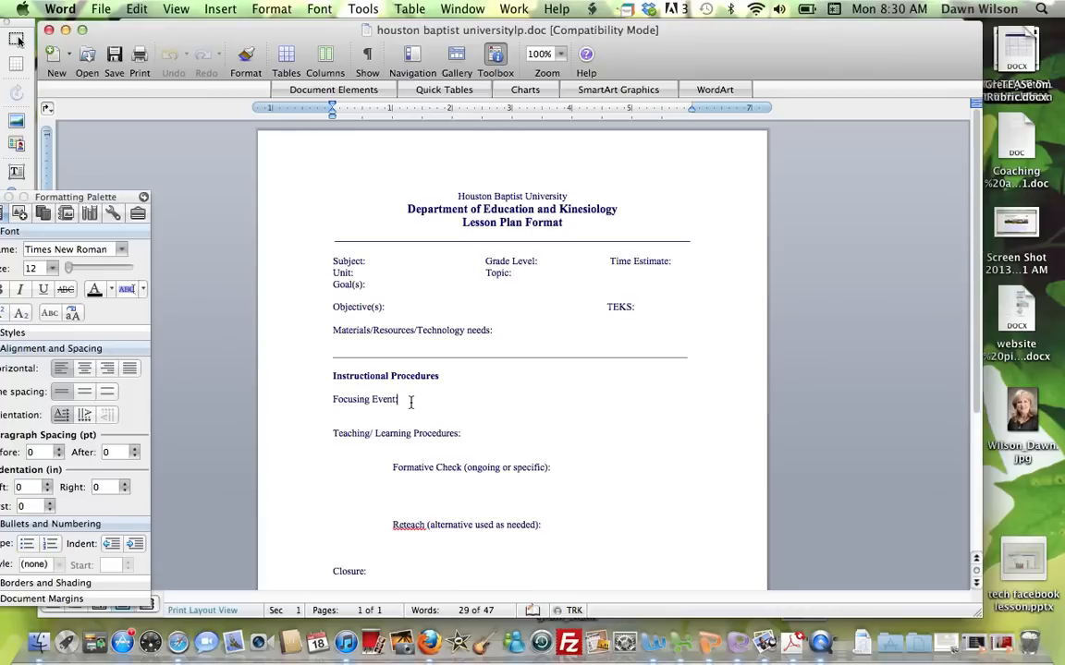
left_click(479, 439)
scroll(478, 439, "down", 5)
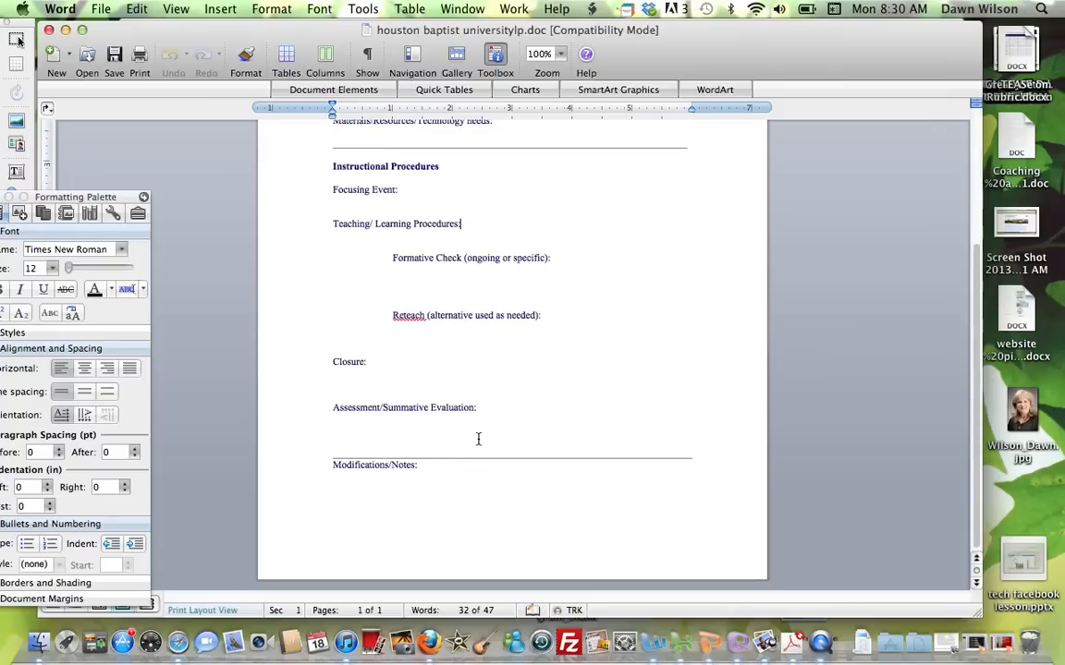
- Place the insertion point at the end of the Assessment/Summative Evaluation line in the lesson plan template
left_click(504, 403)
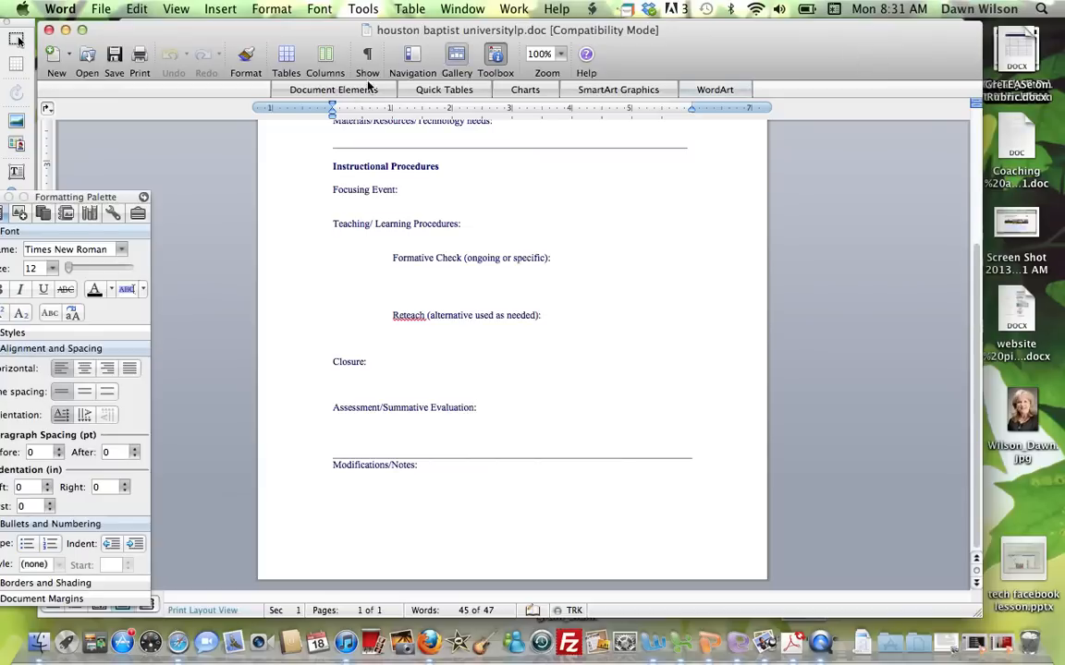
mouse_move(1062, 0)
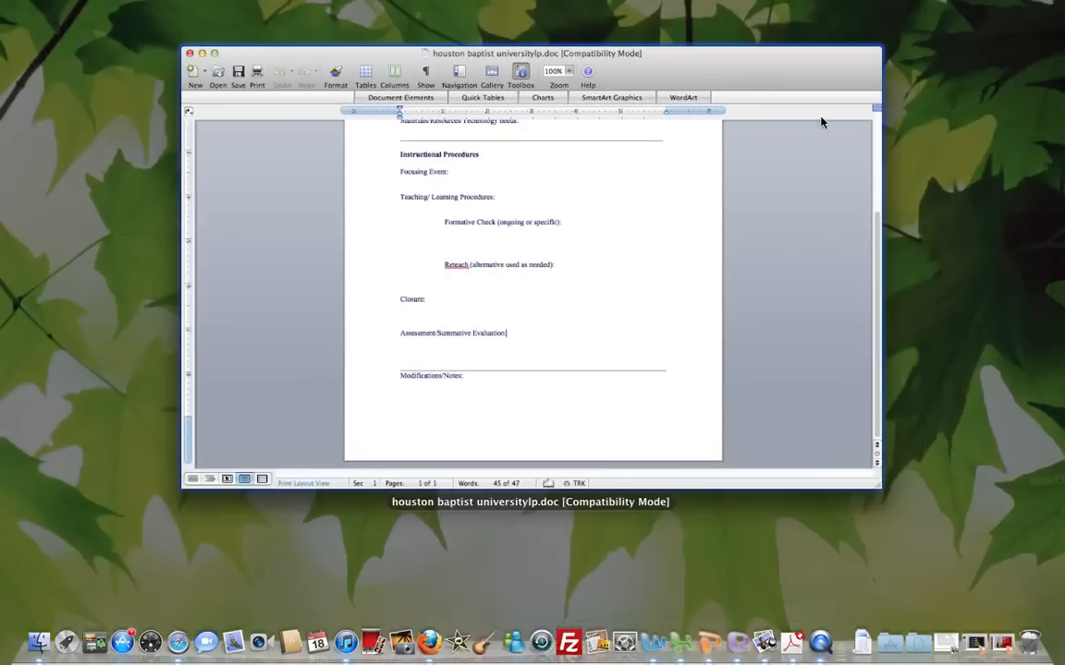
left_click(801, 156)
left_click(904, 51)
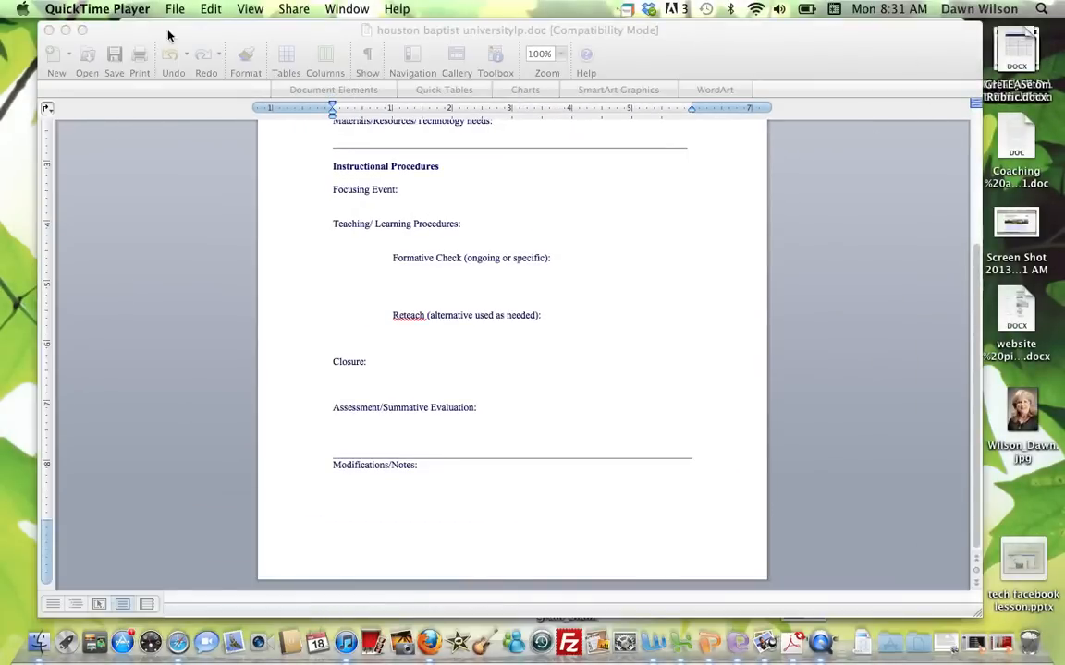
left_click(141, 9)
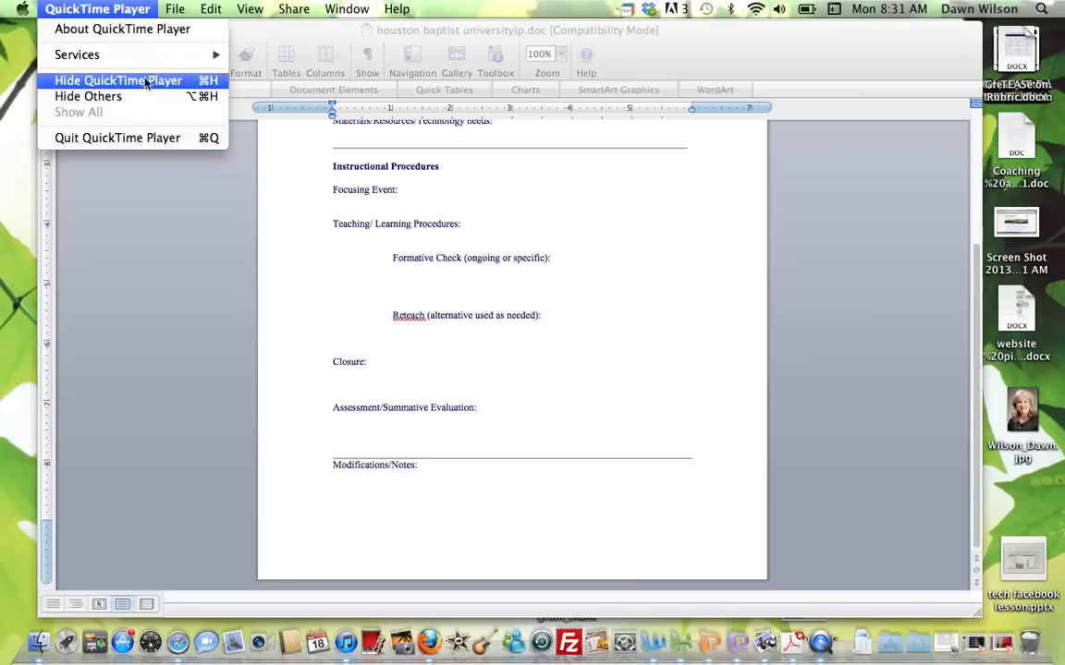
mouse_move(175, 11)
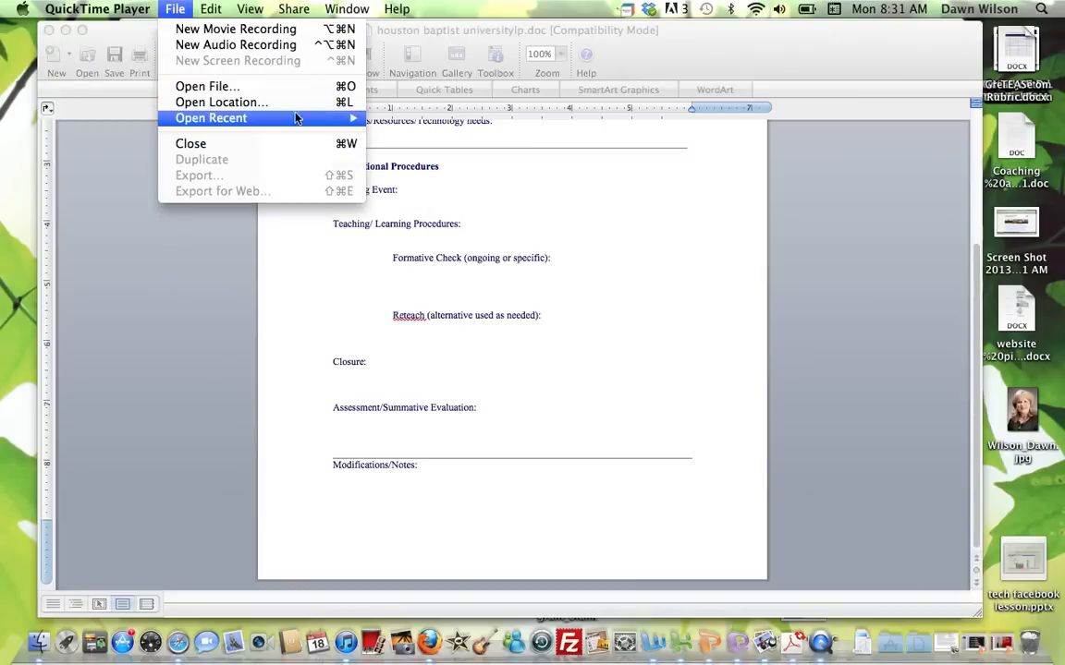
mouse_move(297, 118)
key("ctrl+Down")
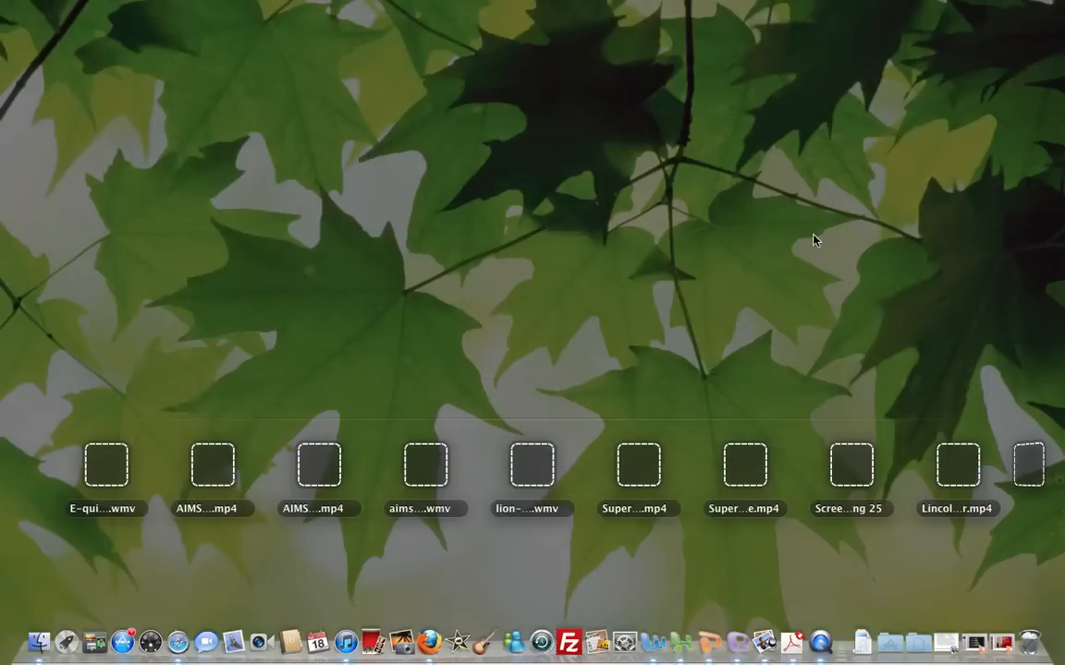
left_click(813, 241)
key("ctrl+Down")
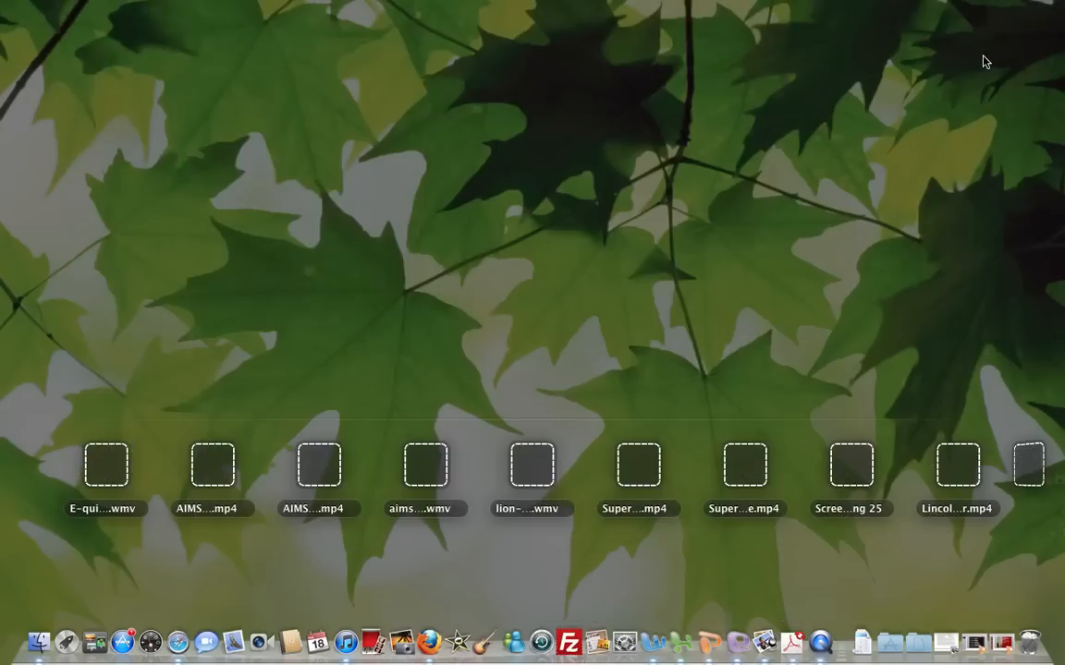